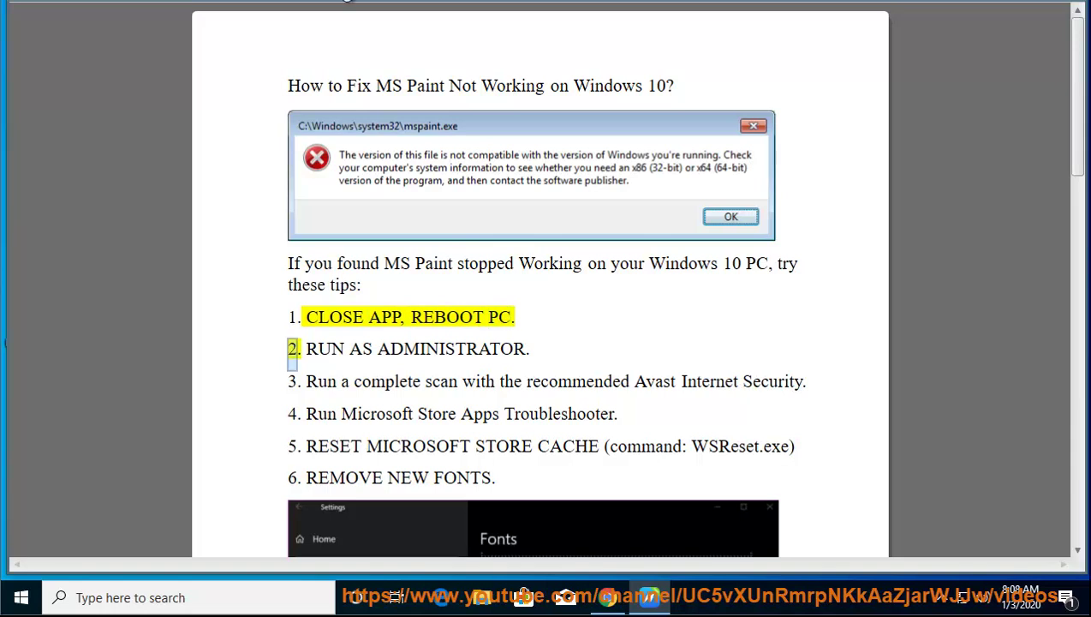
- Search Windows for MS PAINT and open the Paint app
click(152, 588)
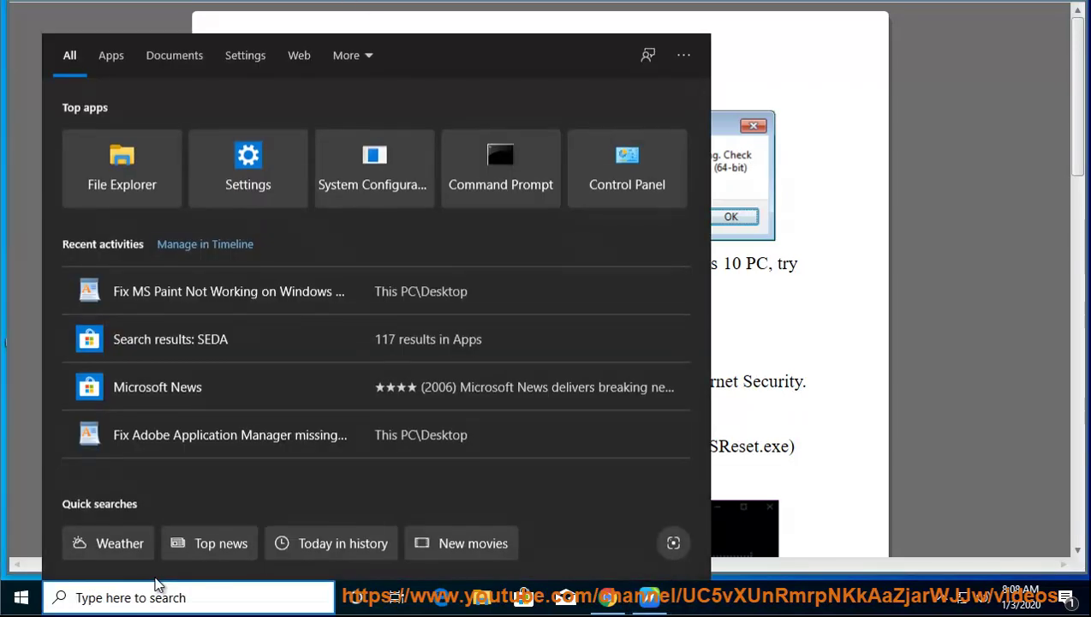
text(M)
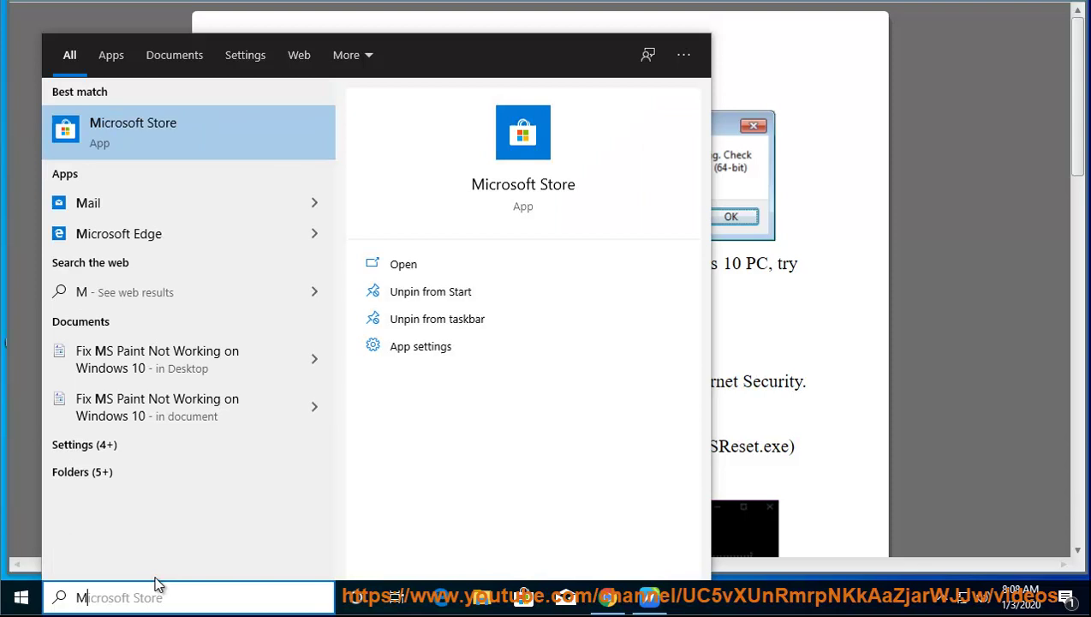
text(S PAINT)
click(170, 143)
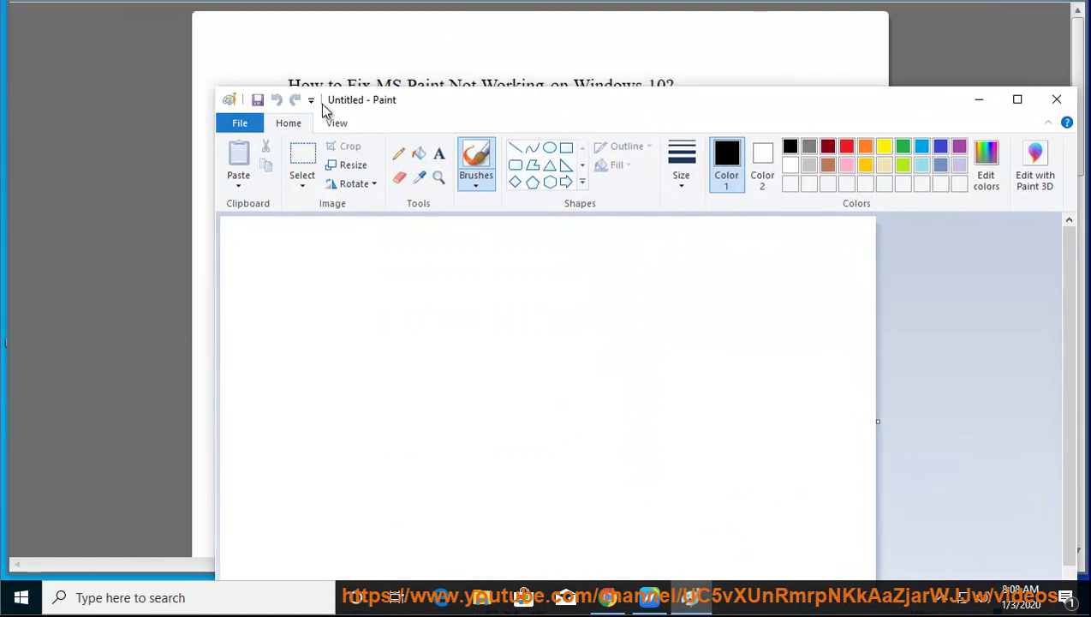
- Close the Paint window
click(311, 100)
click(725, 156)
click(230, 101)
click(268, 226)
- Bring up the Windows power options and choose to restart the PC
click(32, 600)
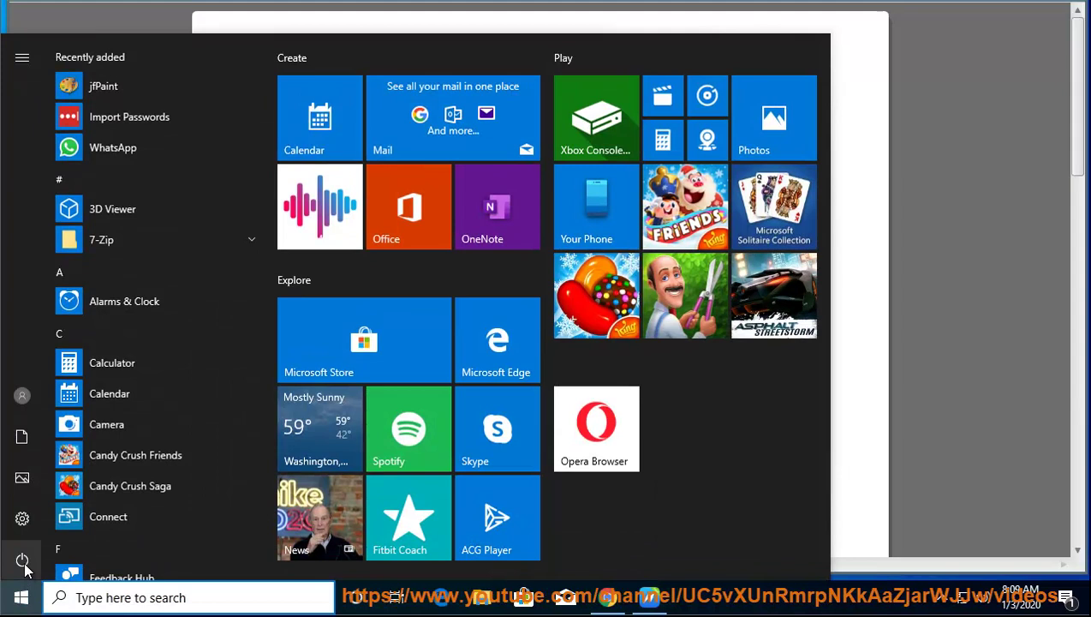
click(22, 559)
click(41, 517)
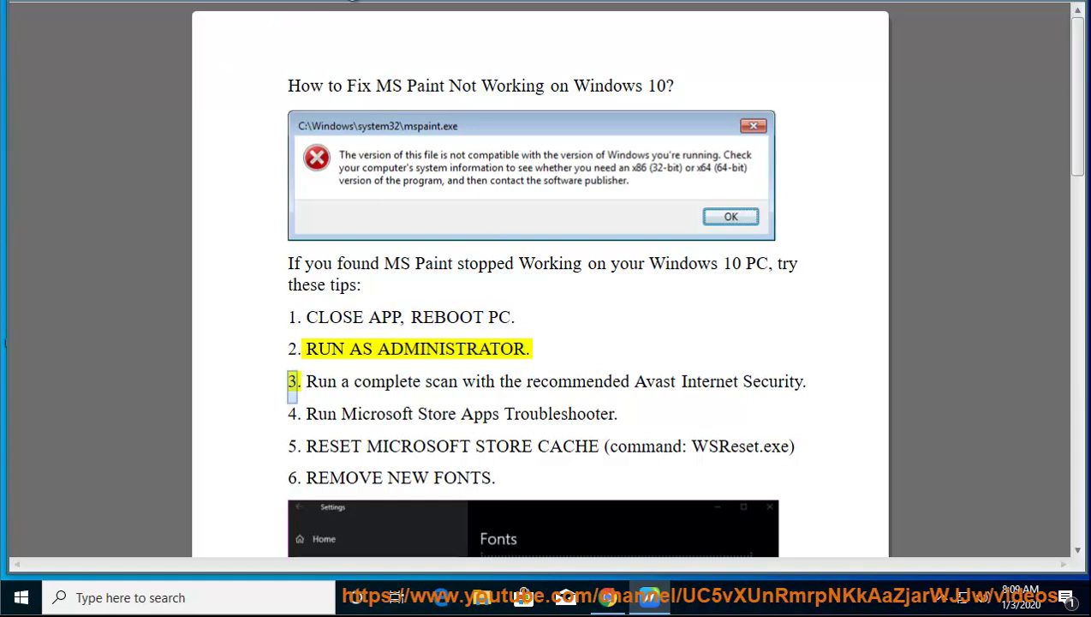
- Search Windows for PAINT, run it as administrator, and allow it in the User Account Control prompt after showing its details
click(157, 600)
text(PAINT)
right_click(209, 127)
click(294, 144)
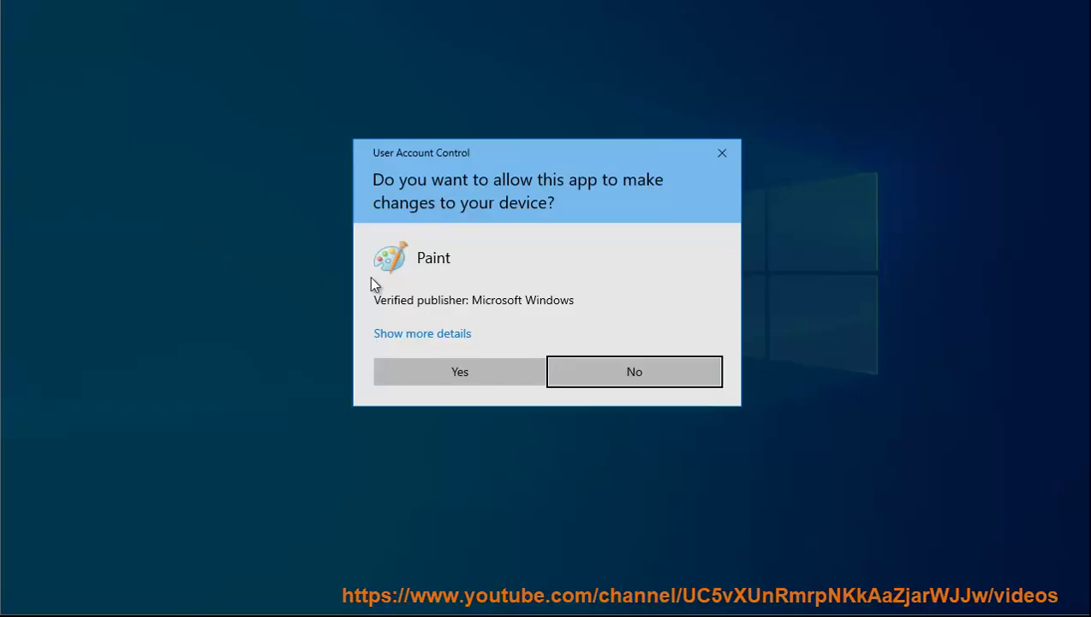
click(437, 336)
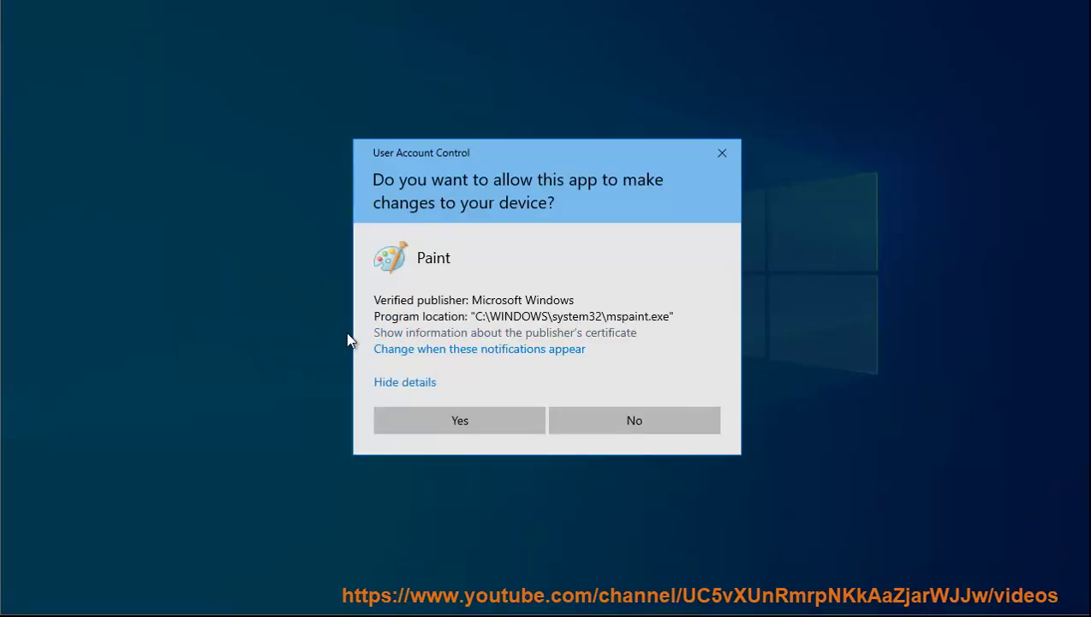
click(474, 428)
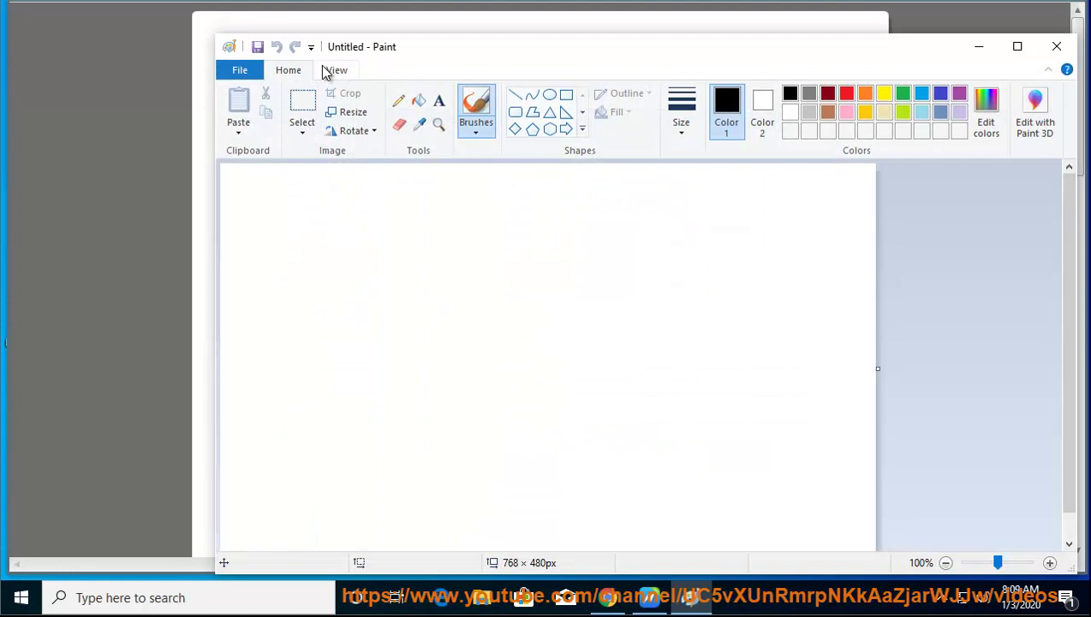
- View Paint's version information in its About window, then minimize Paint
click(311, 48)
click(687, 241)
click(250, 74)
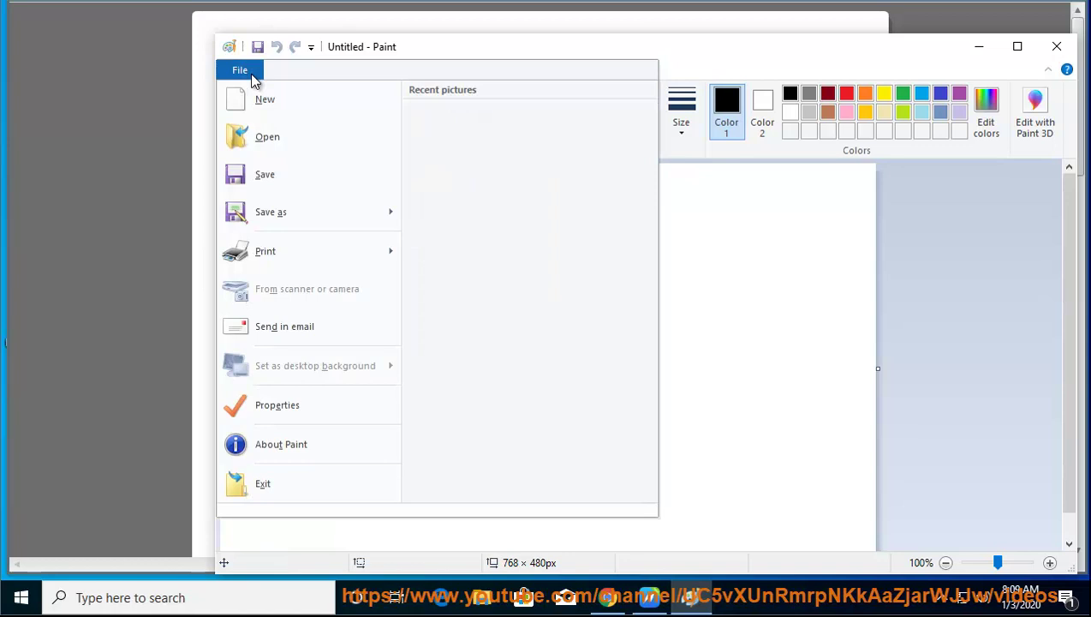
click(264, 444)
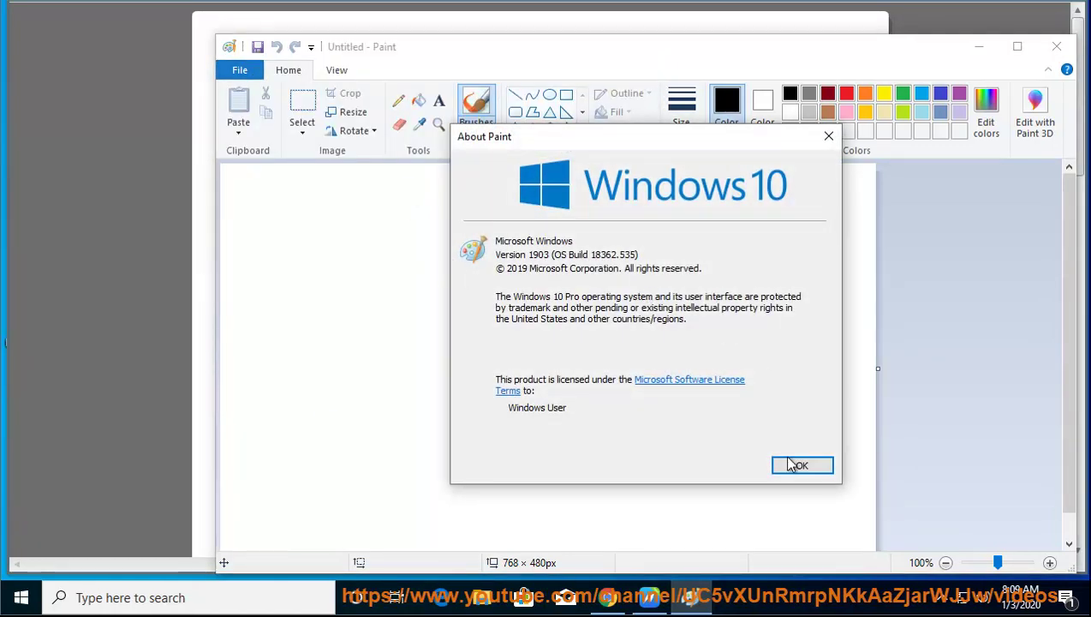
click(803, 465)
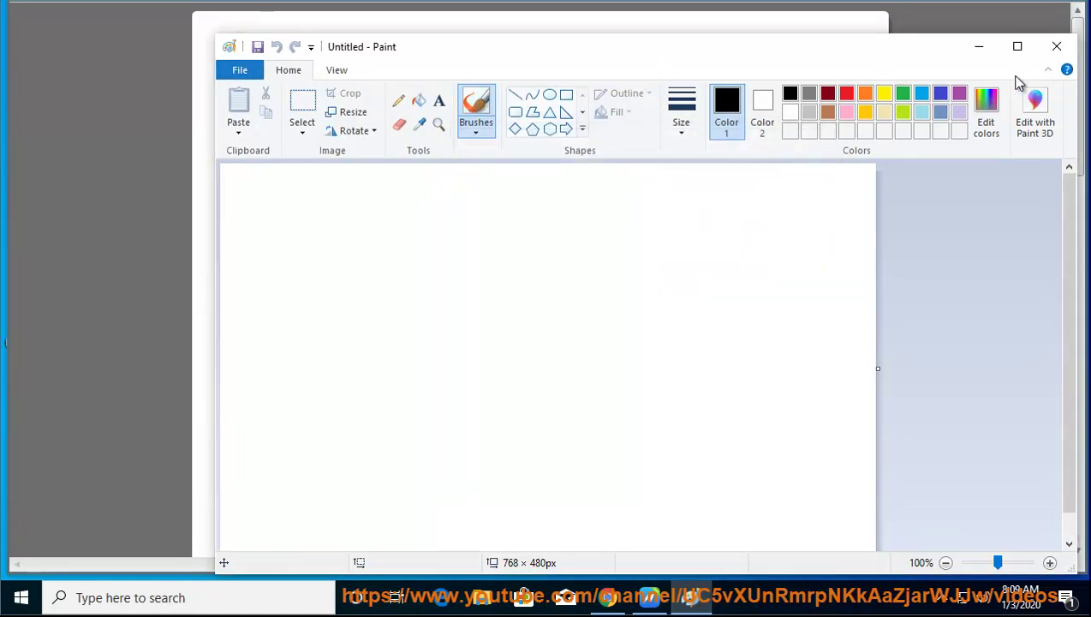
click(979, 46)
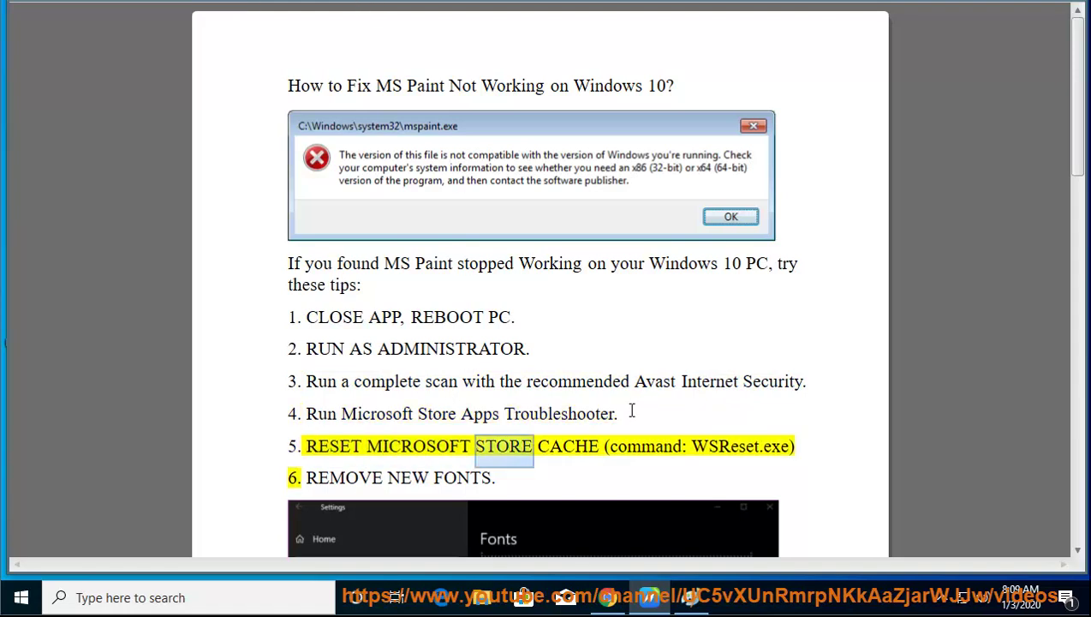
- Open Windows Settings and go to the Troubleshoot settings by searching for "tr"
drag(631, 411, 283, 424)
click(505, 418)
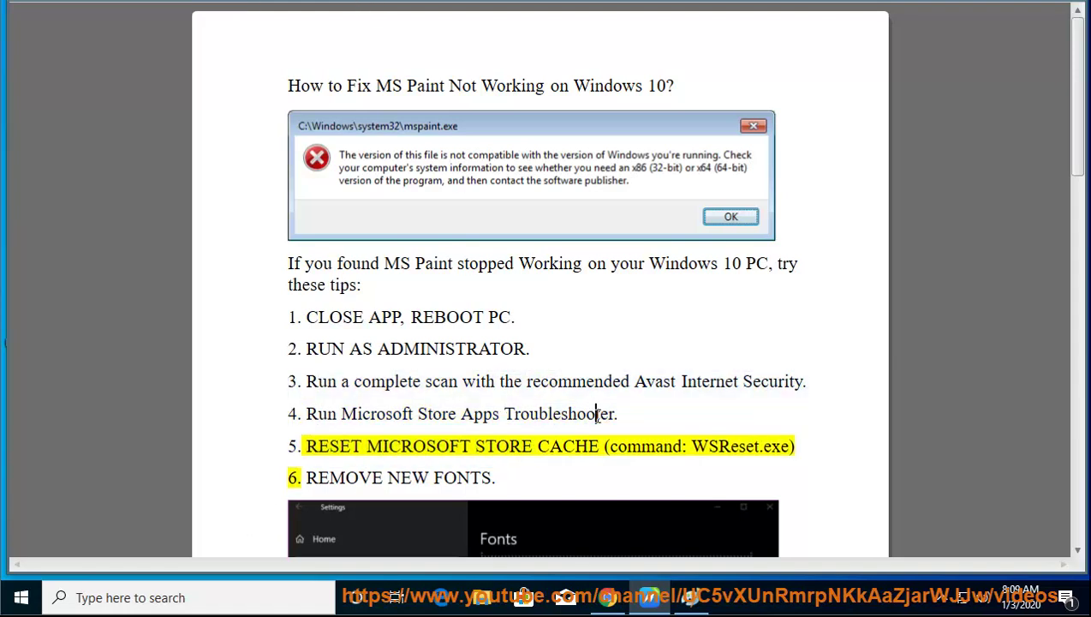
click(21, 597)
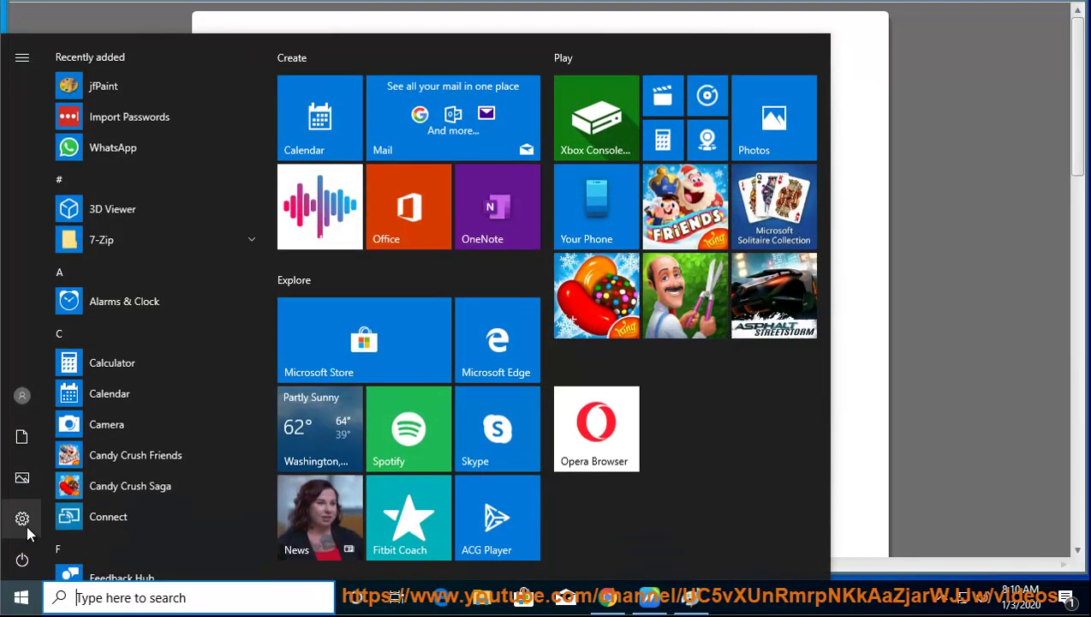
click(27, 526)
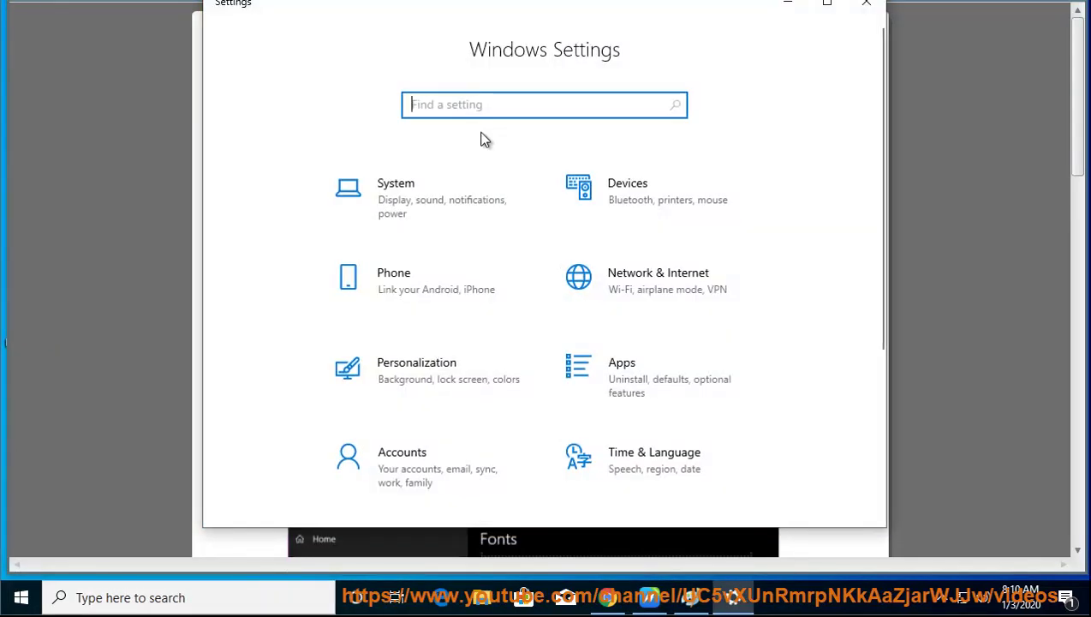
text(tr)
double_click(464, 113)
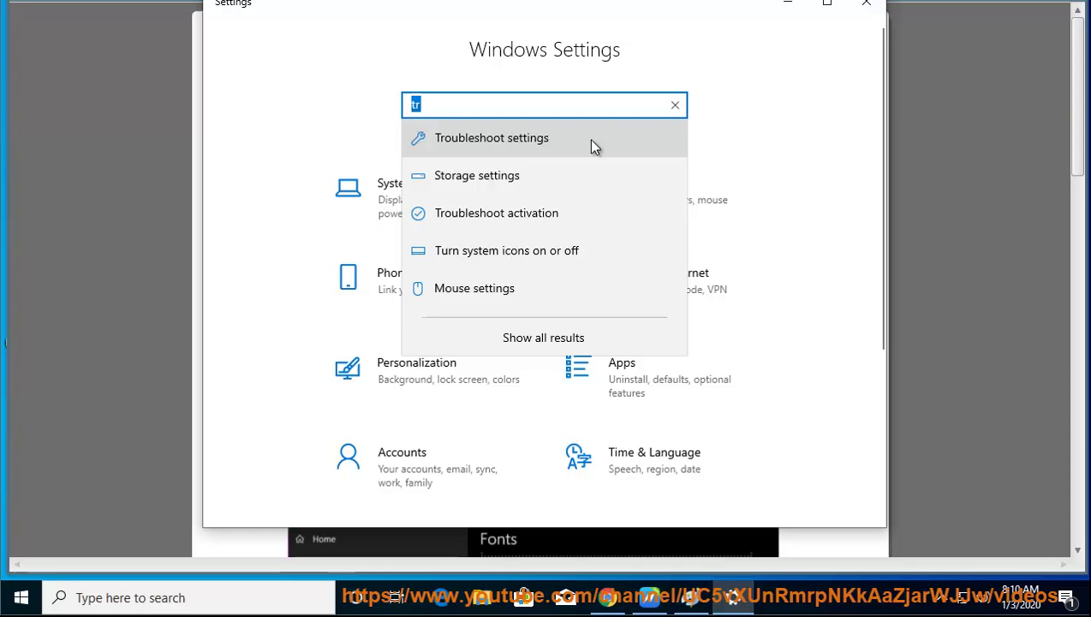
click(588, 144)
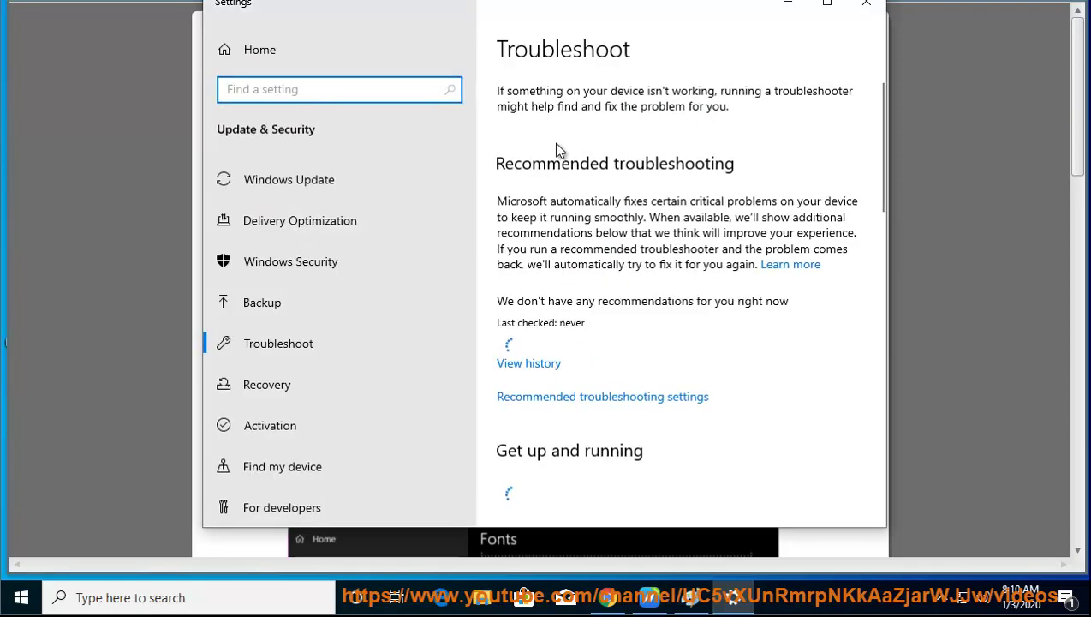
- Run the Windows Store Apps troubleshooter and minimize the Settings window
scroll(588, 384, down, 6)
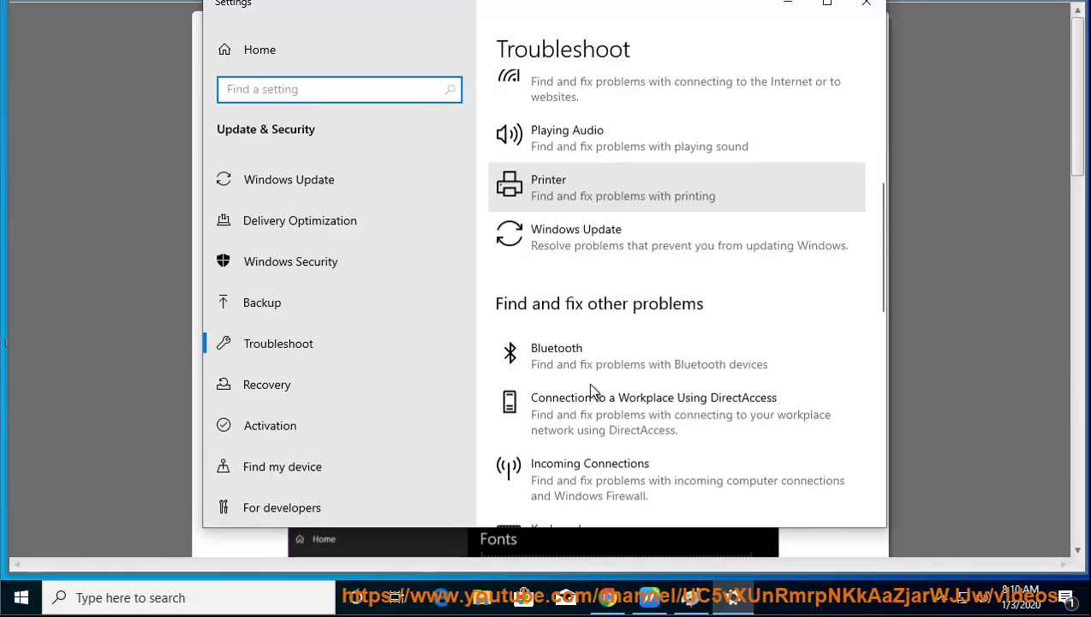
scroll(589, 387, down, 6)
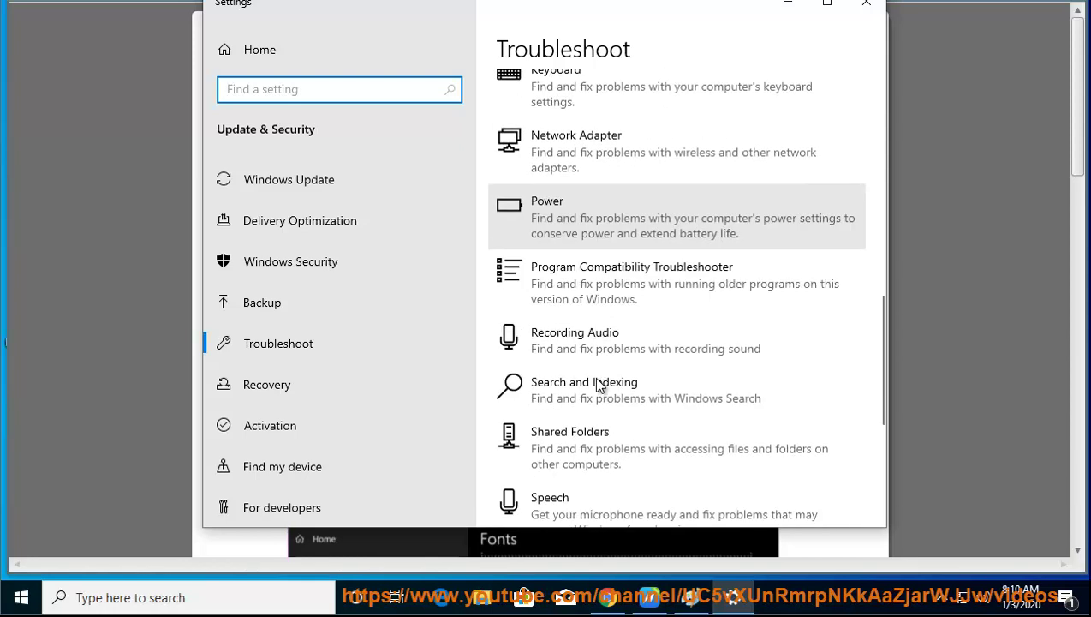
scroll(597, 384, down, 5)
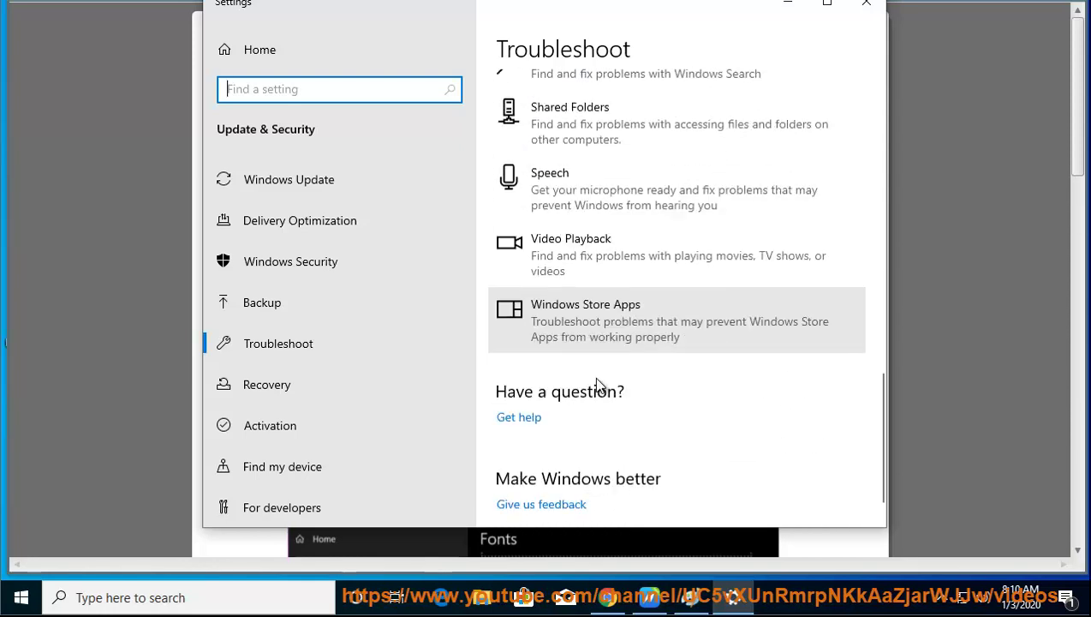
click(656, 319)
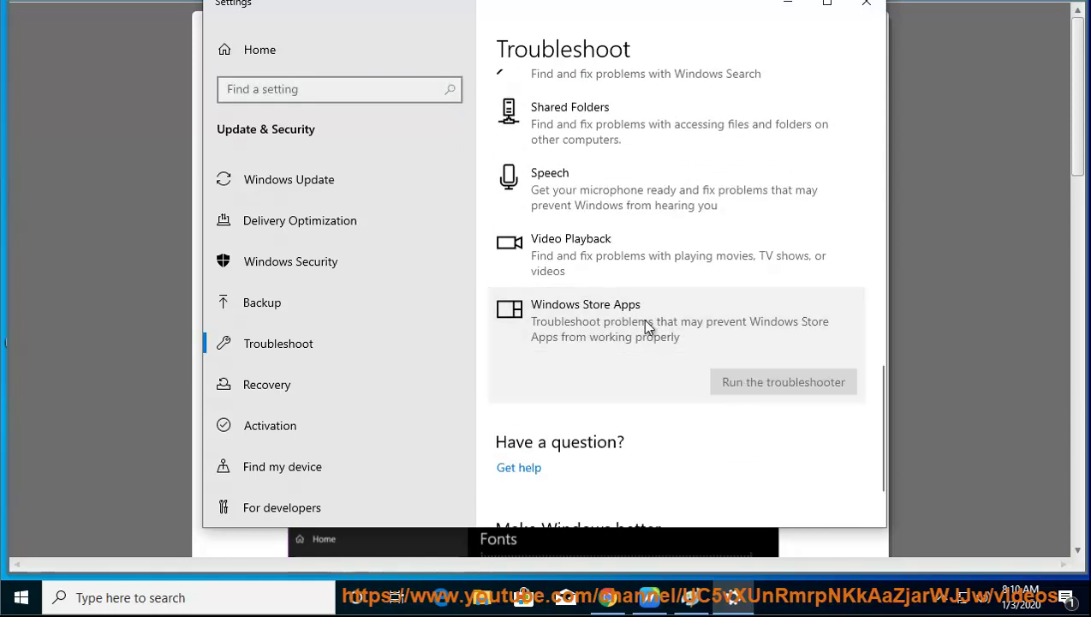
click(794, 386)
click(789, 9)
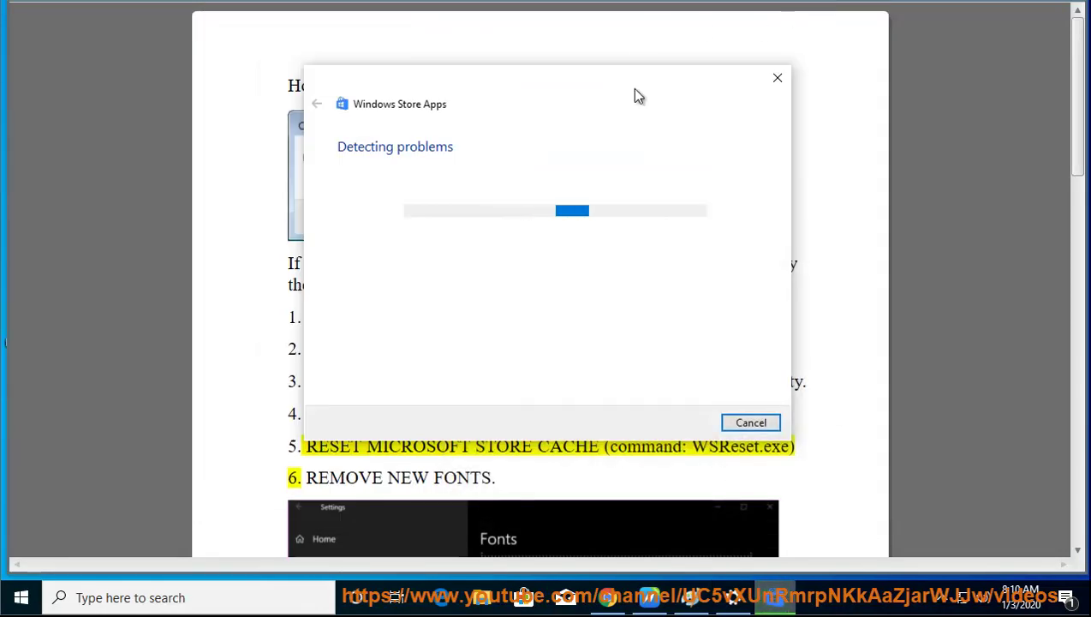
- Move the Windows Store Apps troubleshooter aside and close it while it is still detecting problems
drag(632, 89, 921, 220)
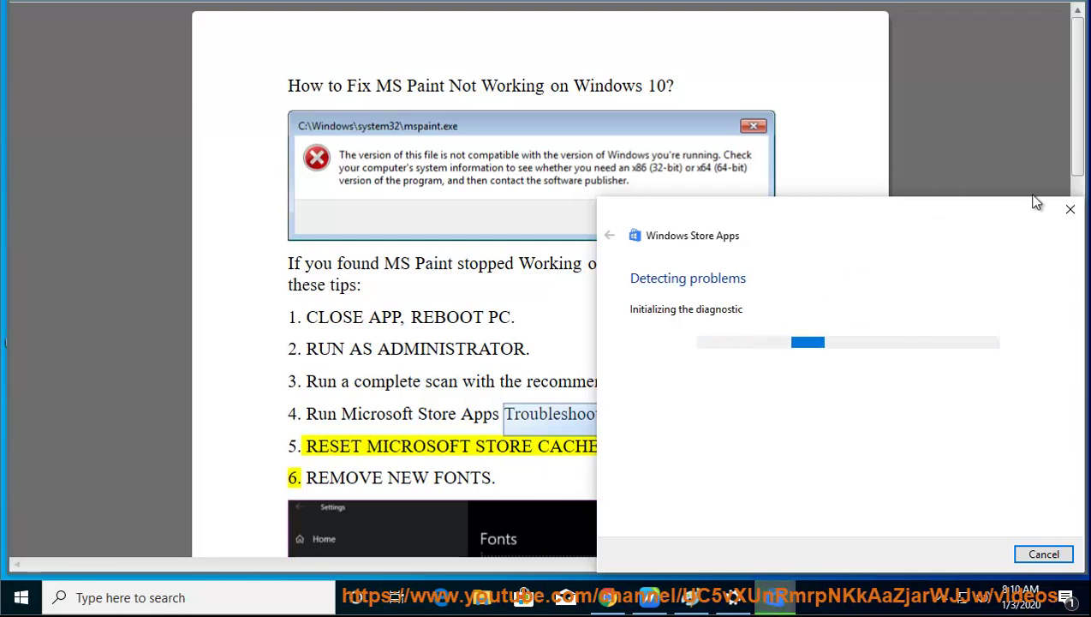
click(1069, 210)
click(703, 360)
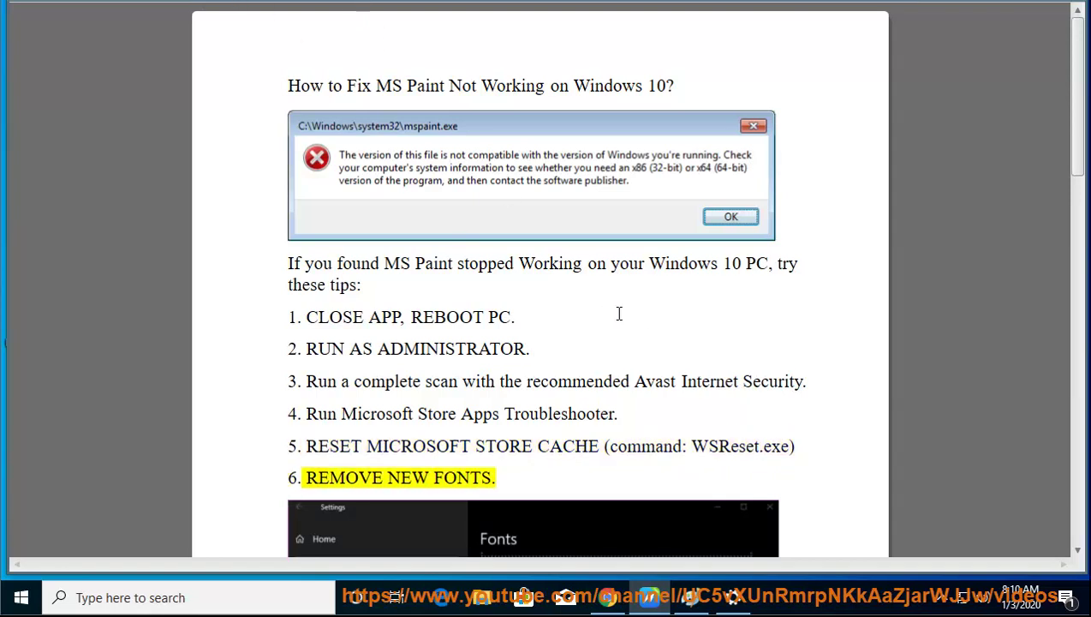
- Copy the WSReset.exe command from tip 5 of the document and execute it through the Run dialog
drag(787, 455, 696, 445)
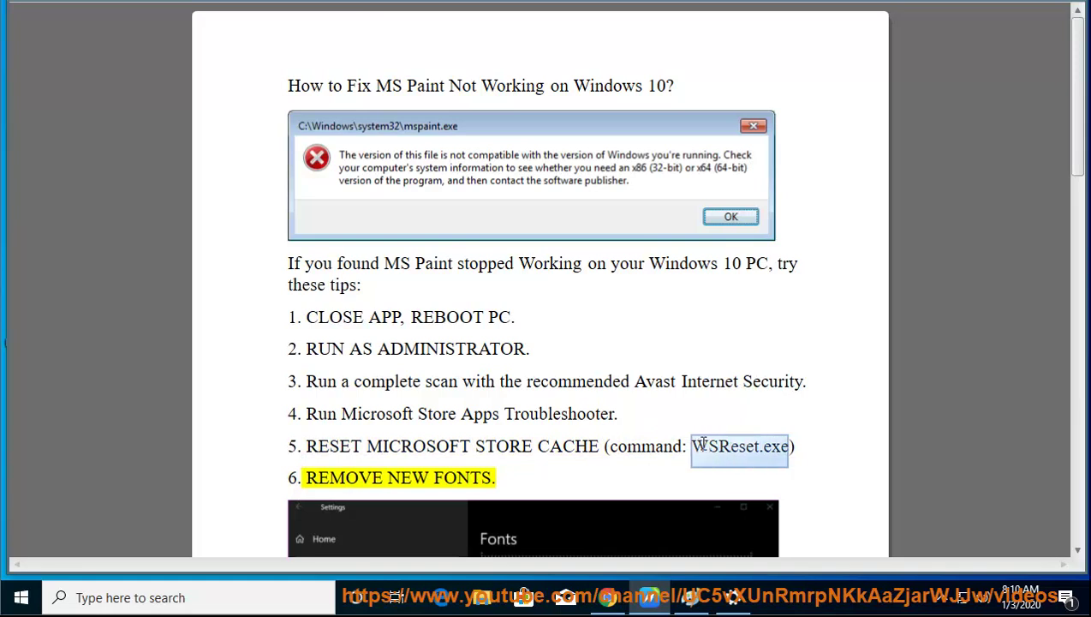
right_click(702, 444)
click(735, 343)
key(super+r)
double_click(136, 491)
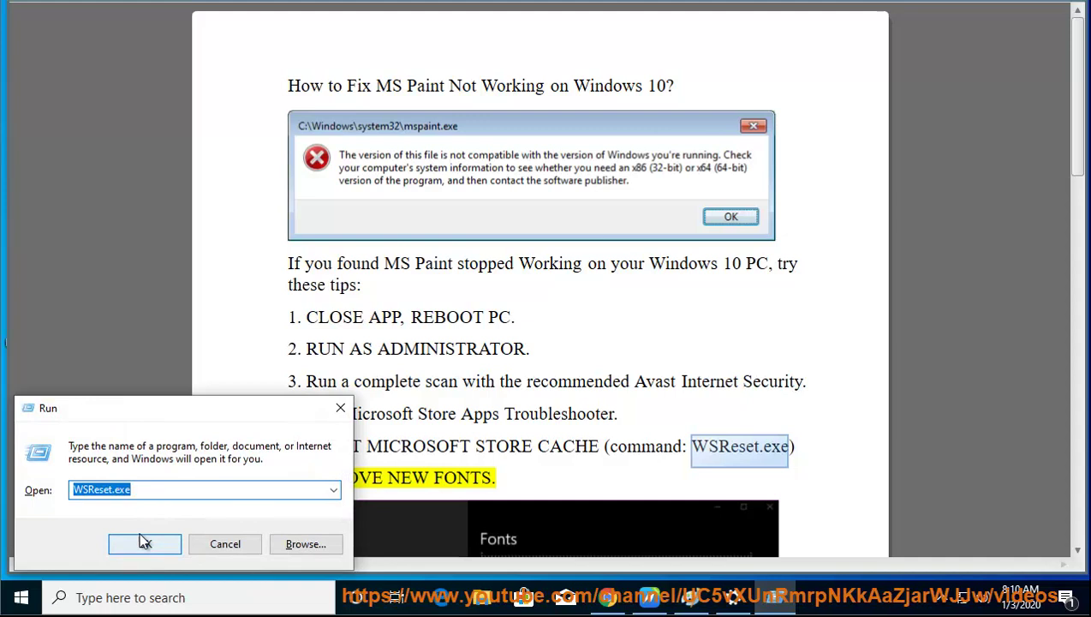
click(145, 548)
click(425, 445)
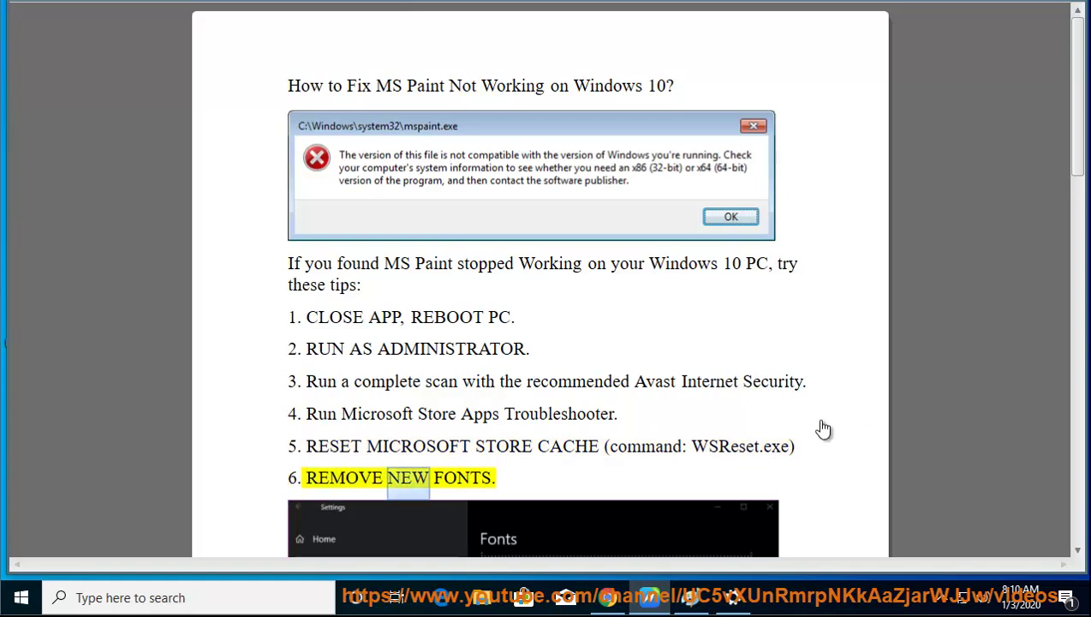
- Return to the Windows Settings home page, search for "font" and open the Font settings
scroll(391, 15, down, 3)
key(Down)
click(732, 597)
click(262, 57)
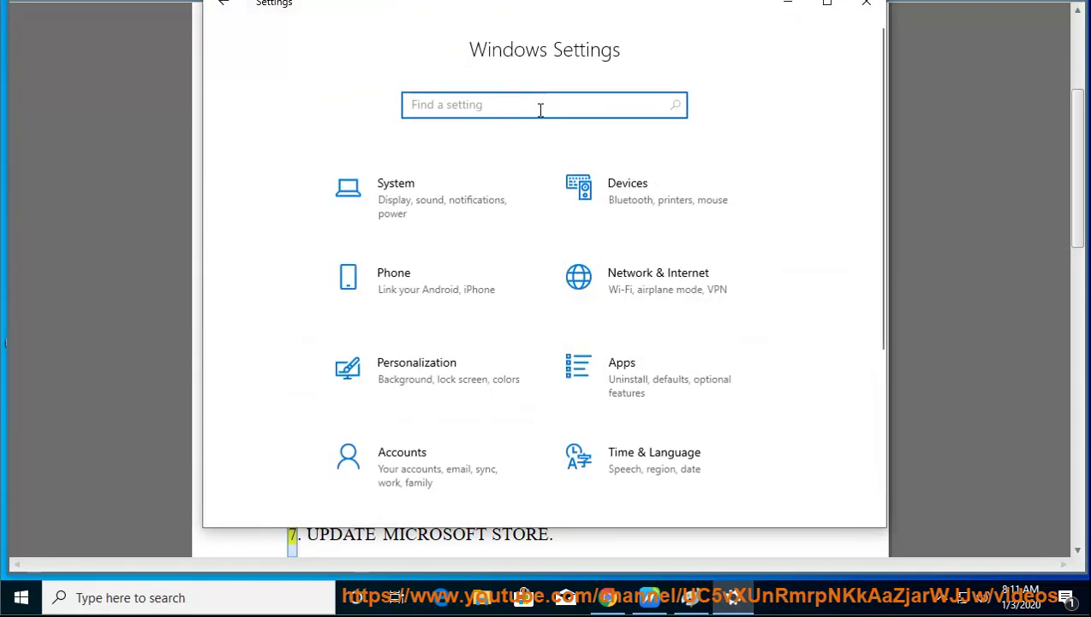
text(font)
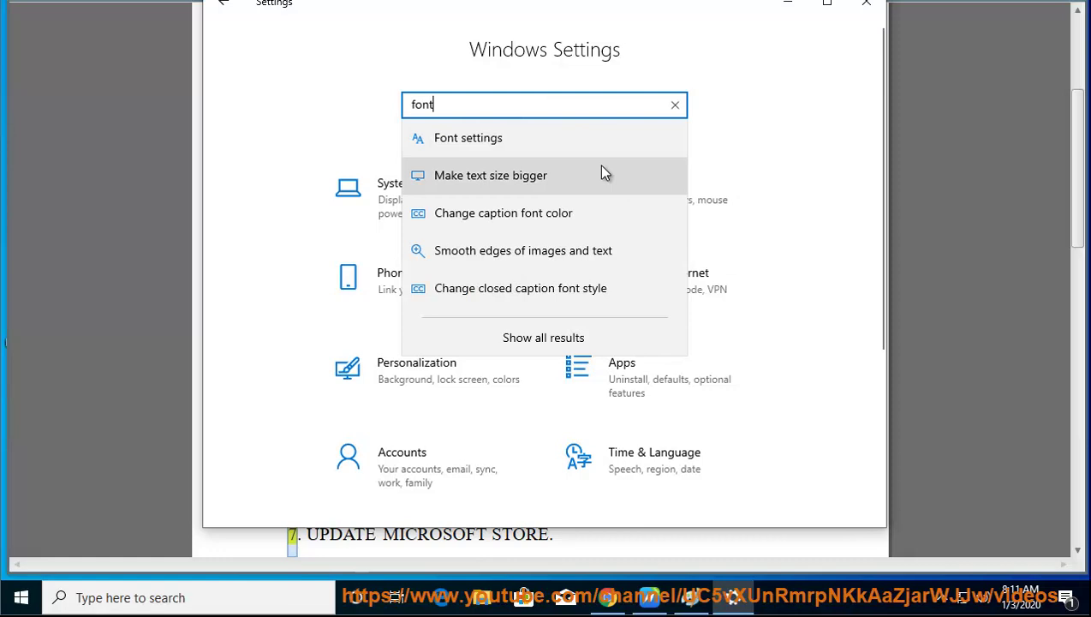
click(537, 151)
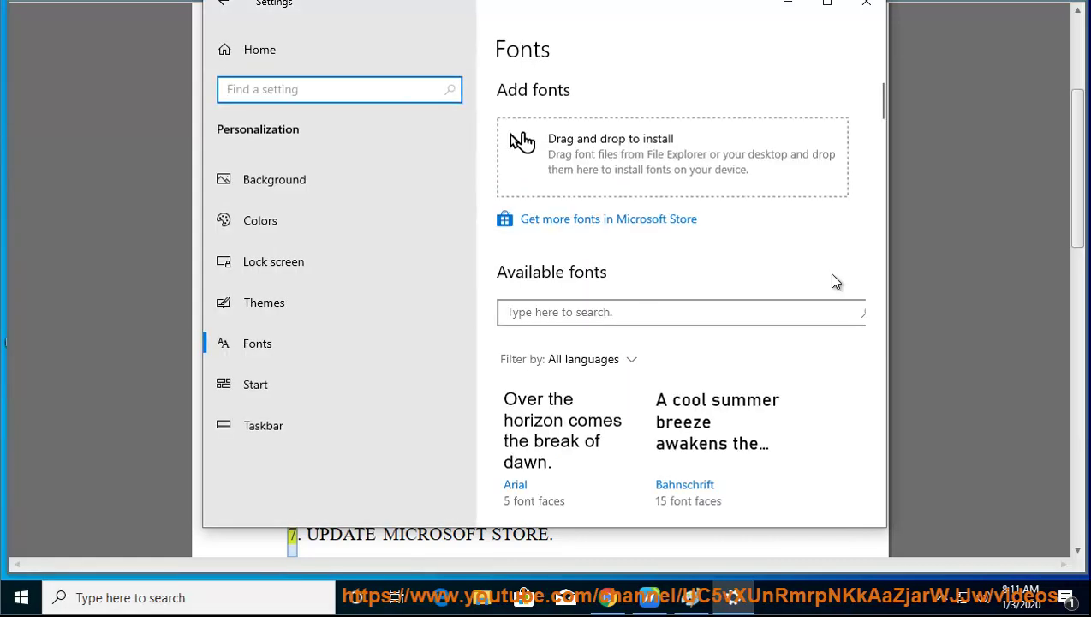
- Browse the available fonts on the Fonts page for newly added ones, then minimize Settings
click(572, 316)
scroll(806, 317, down, 2)
scroll(806, 322, down, 6)
scroll(826, 374, up, 5)
scroll(824, 368, up, 3)
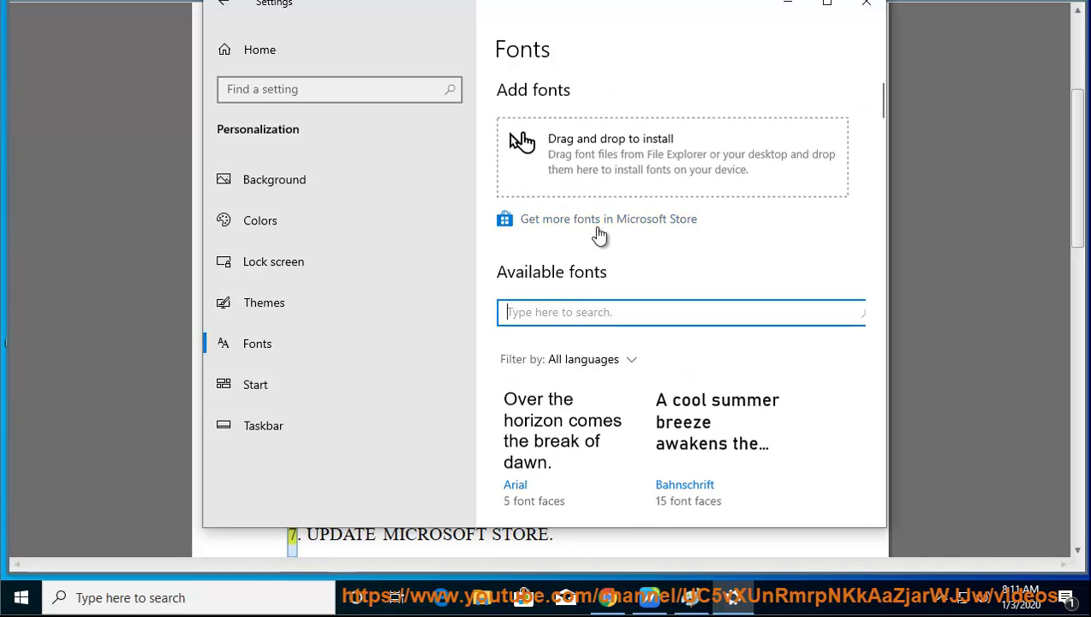
scroll(685, 377, down, 7)
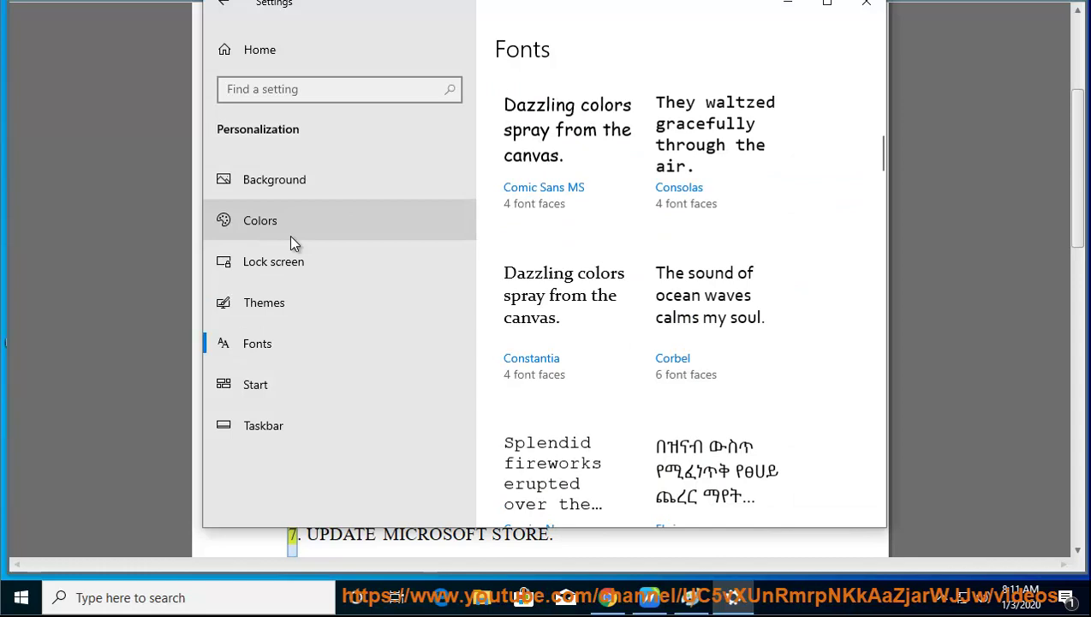
scroll(694, 358, down, 15)
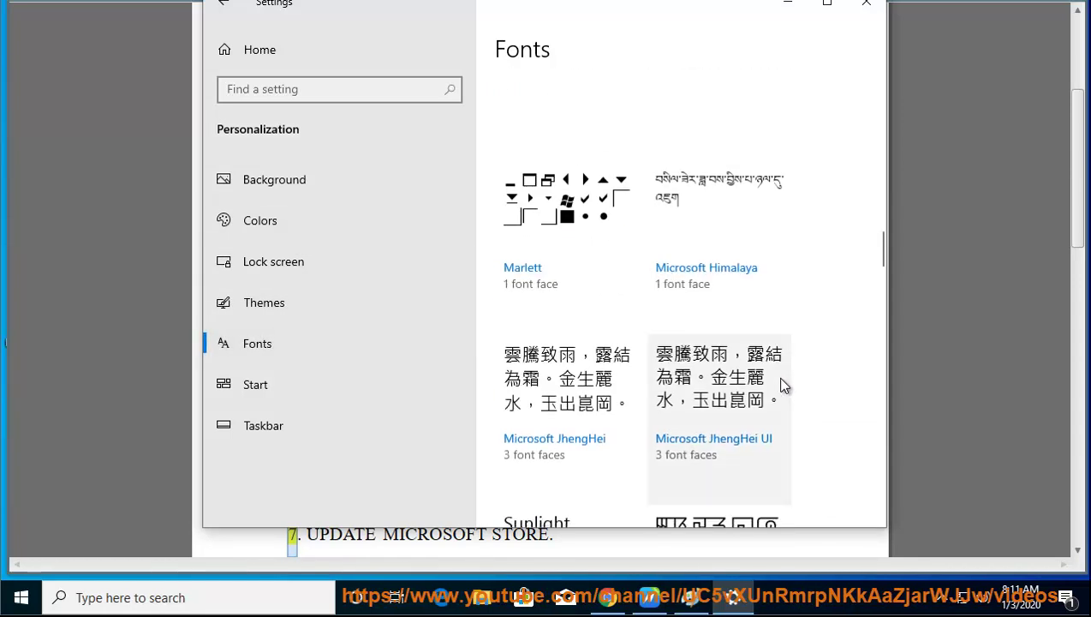
scroll(784, 385, up, 20)
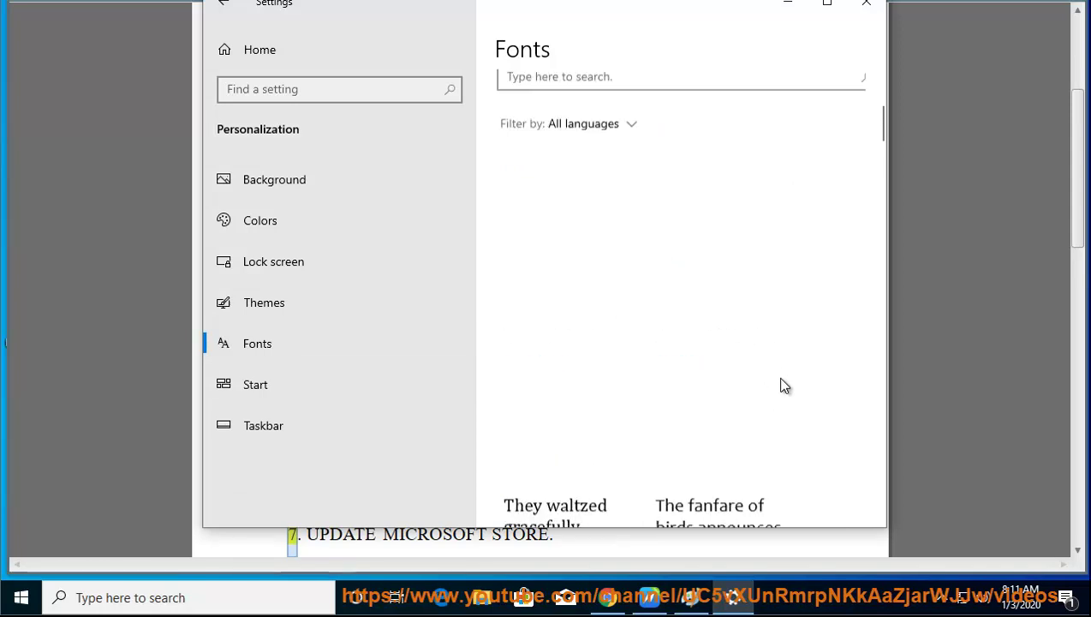
click(787, 4)
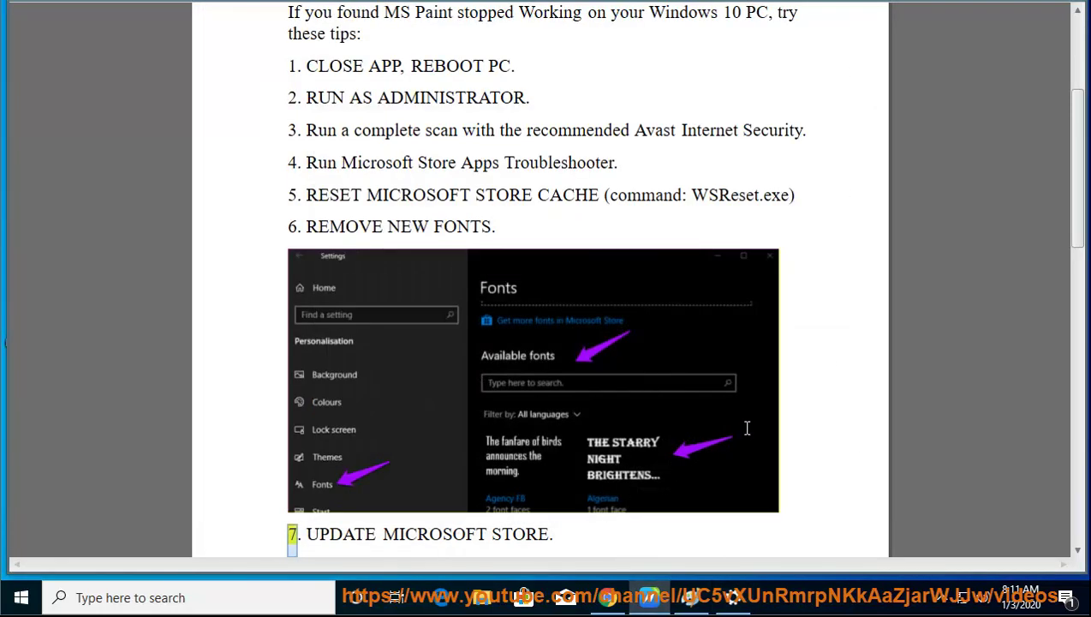
- Open Microsoft Store's Downloads and updates page, start getting updates for tip 7, and minimize the Store
scroll(747, 428, down, 3)
scroll(732, 411, up, 3)
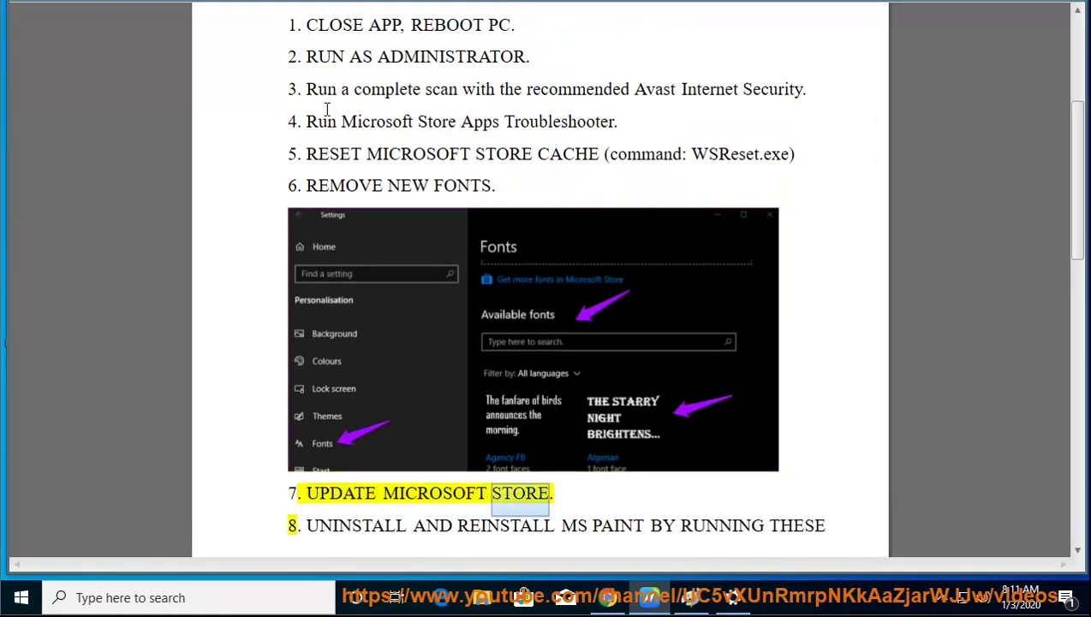
click(523, 597)
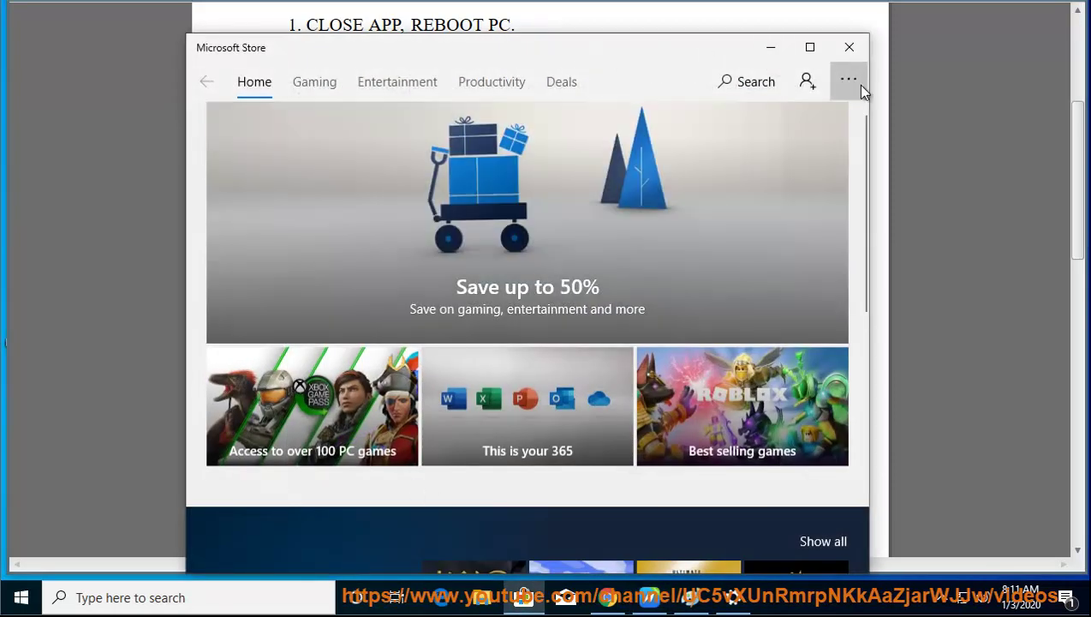
click(857, 85)
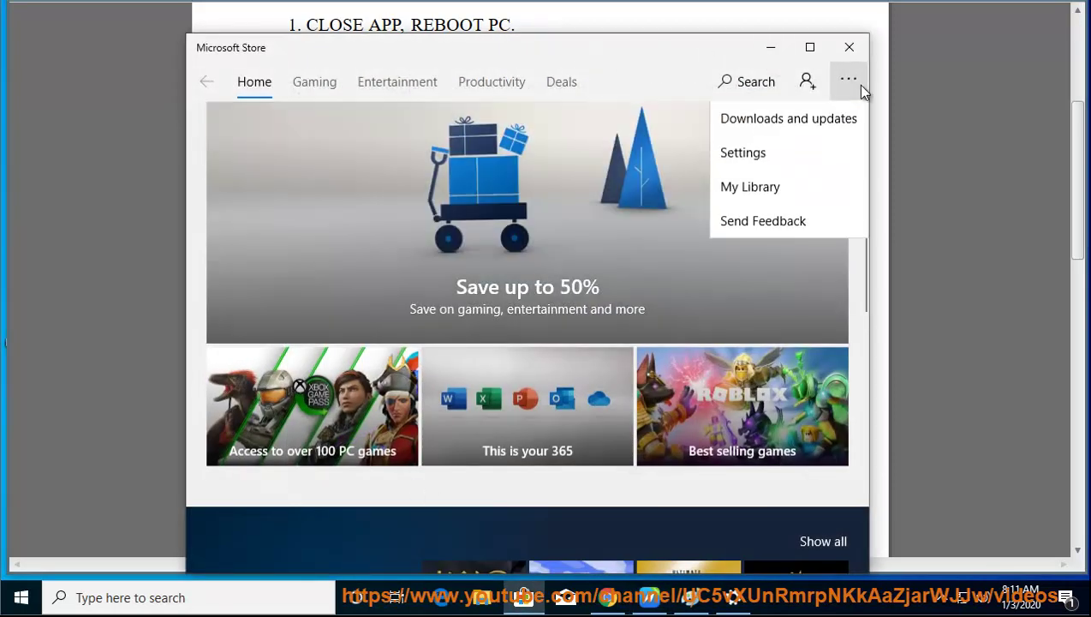
click(787, 120)
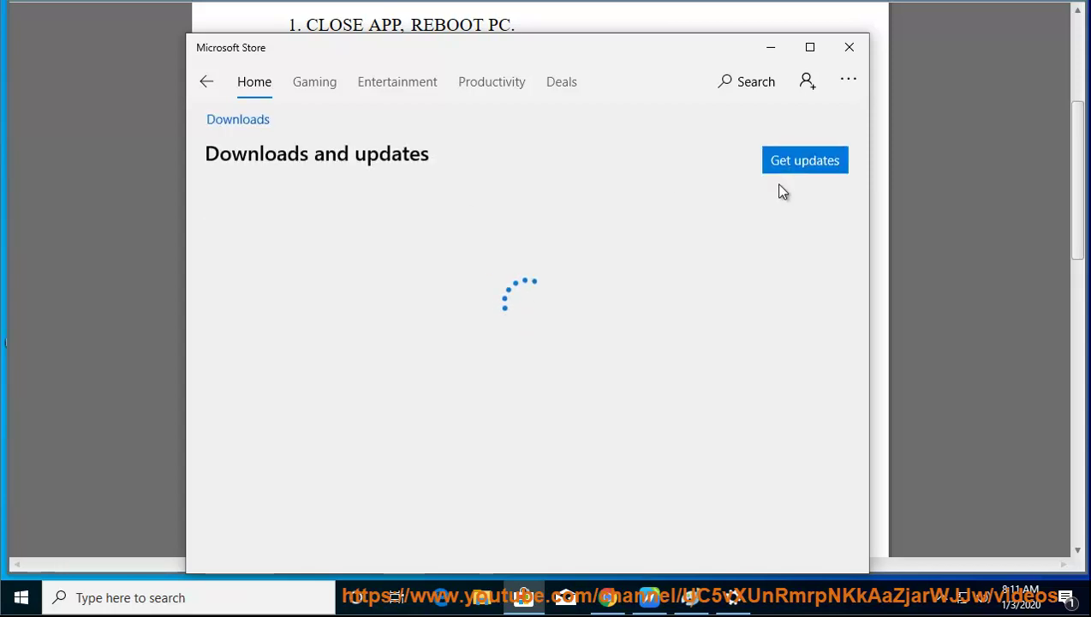
click(813, 166)
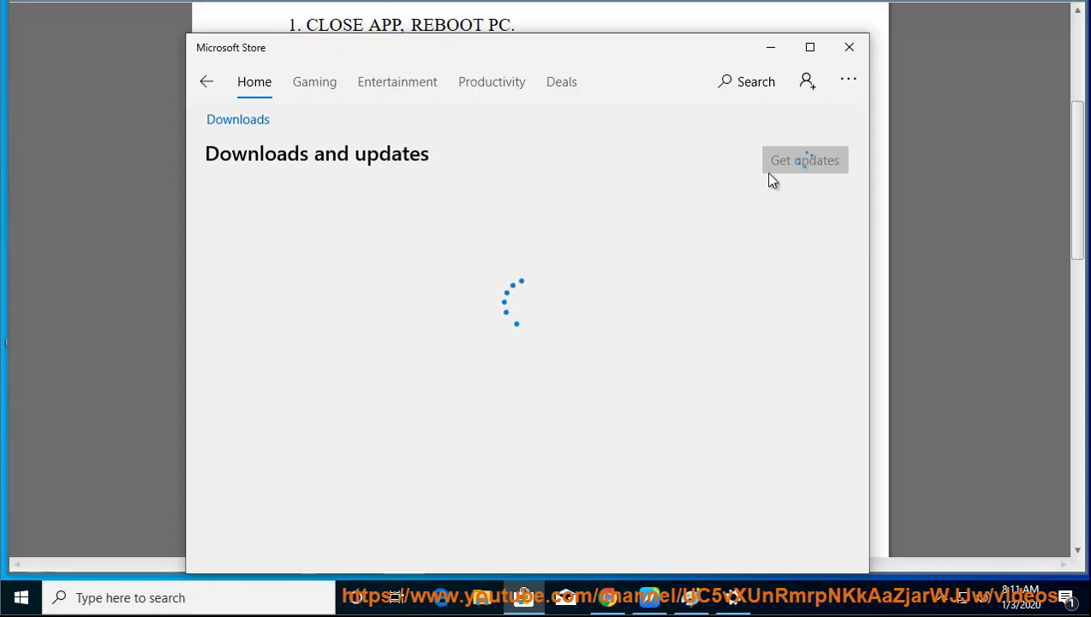
click(770, 47)
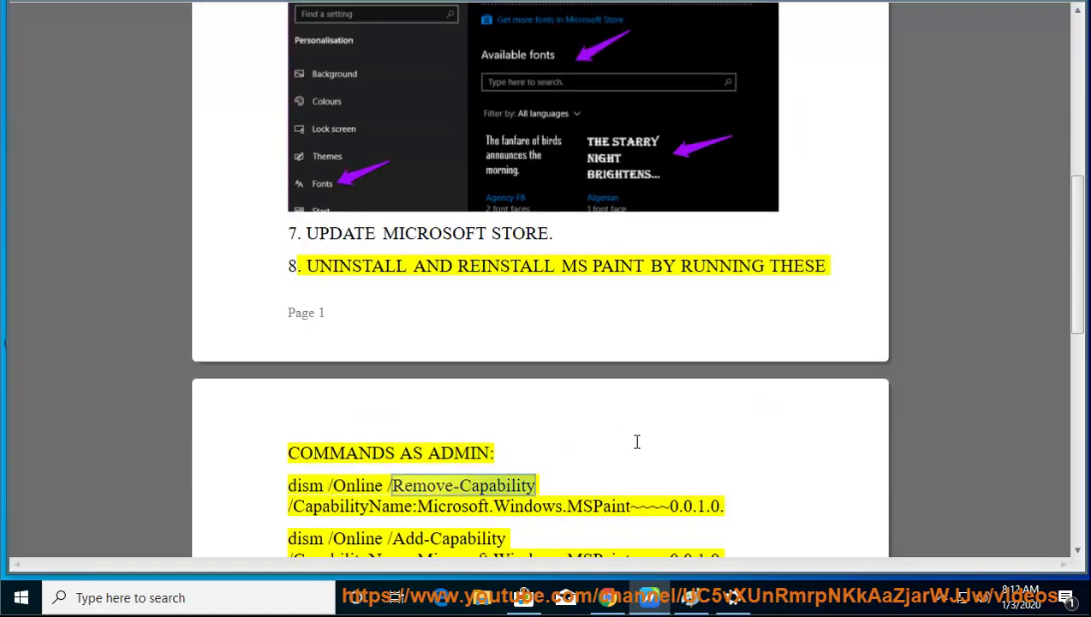
- Search Windows for "comm", run Command Prompt as administrator, and move its window aside to return to the document
click(217, 593)
text(comm)
right_click(263, 148)
click(274, 163)
click(460, 377)
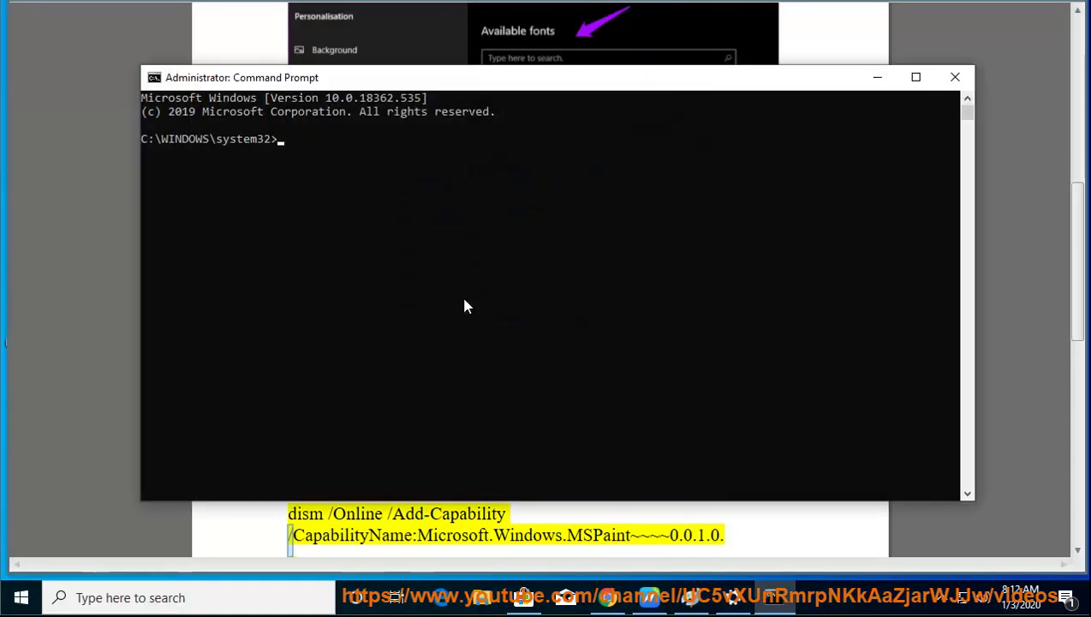
drag(428, 83, 597, 30)
click(273, 262)
key(Right)
key(Right)
key(Right)
key(Right)
key(Right)
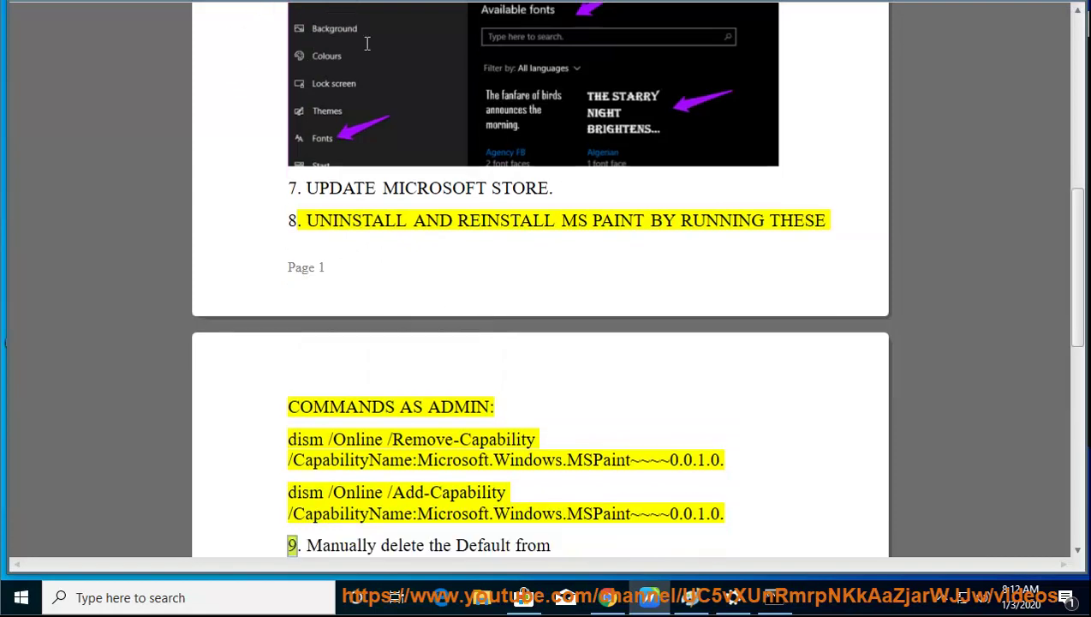
- Copy the dism Remove-Capability command for MSPaint from tip 8 and bring up the paste option in the elevated Command Prompt
drag(720, 461, 292, 440)
right_click(298, 441)
click(338, 336)
click(774, 597)
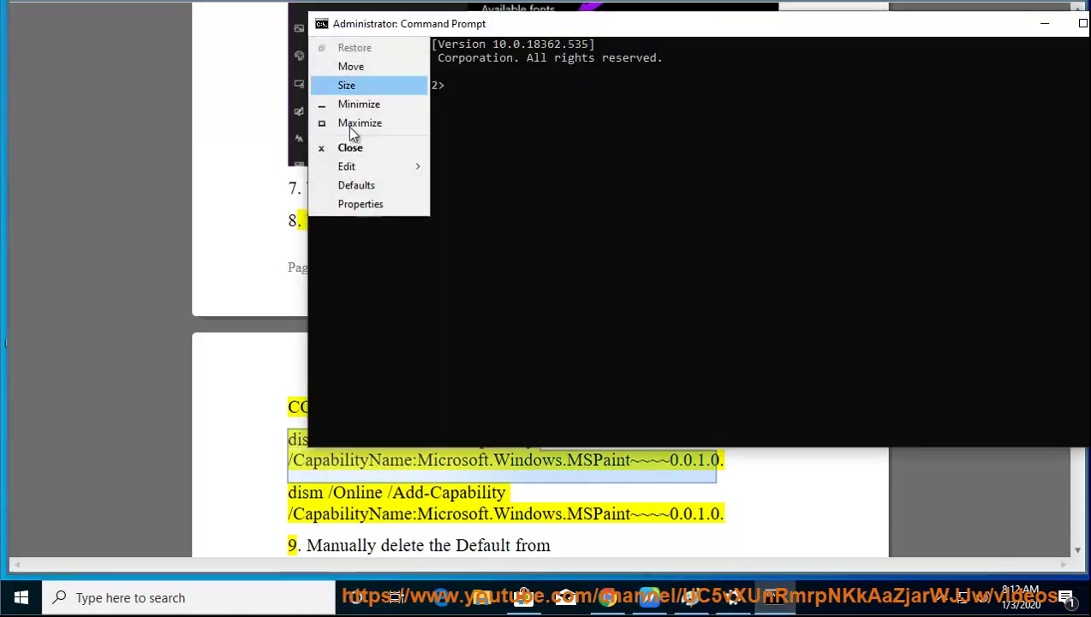
mouse_move(359, 166)
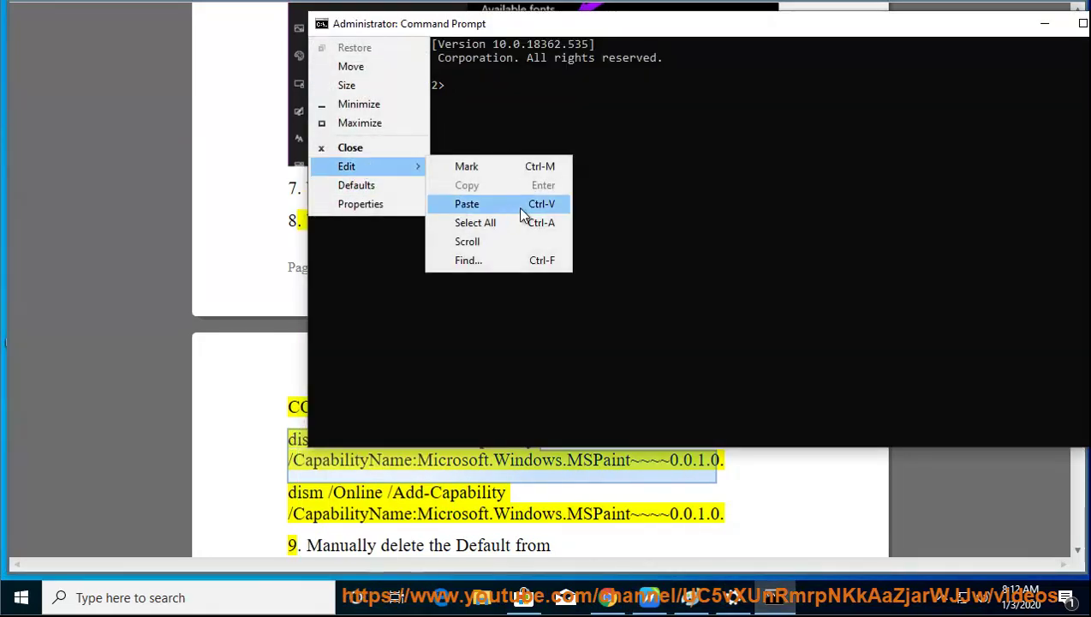
- Return to the document and highlight both dism commands, Remove-Capability and Add-Capability, under tip 8
click(493, 513)
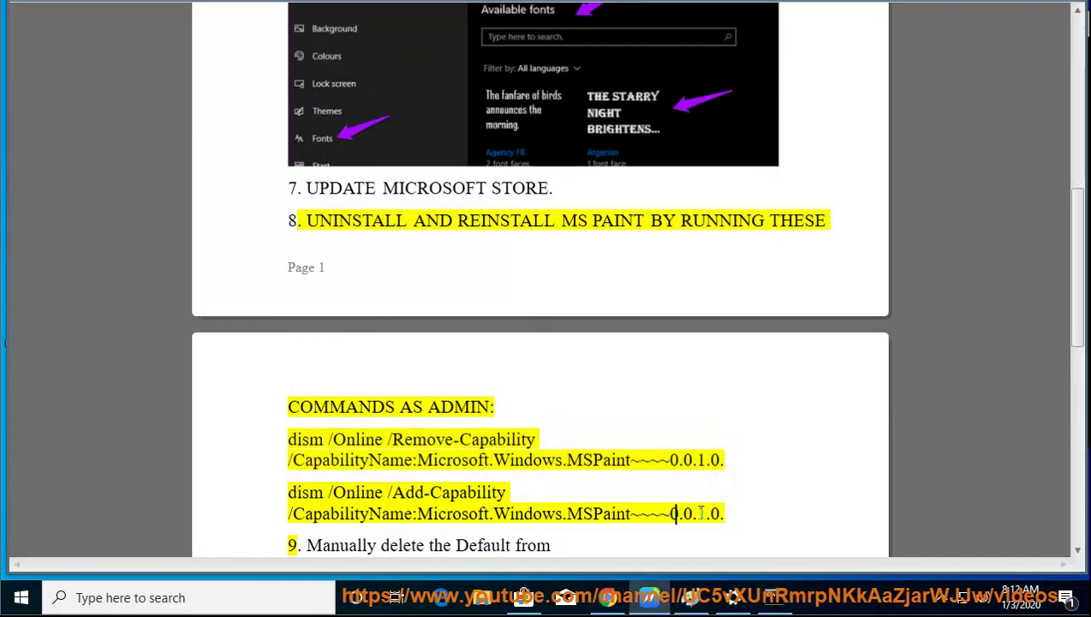
drag(724, 514, 257, 447)
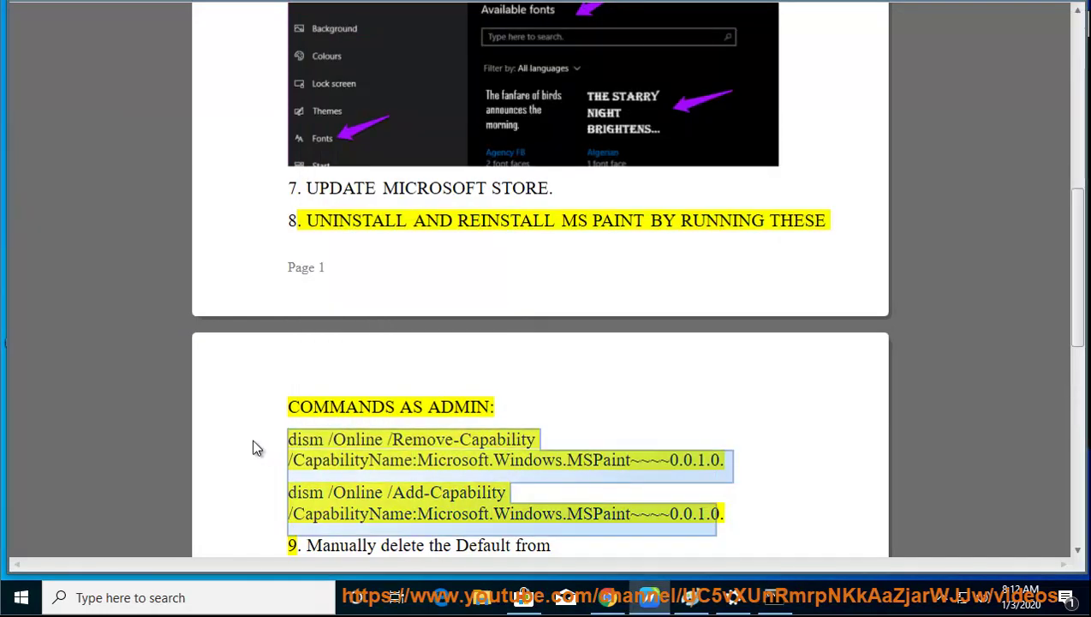
click(402, 462)
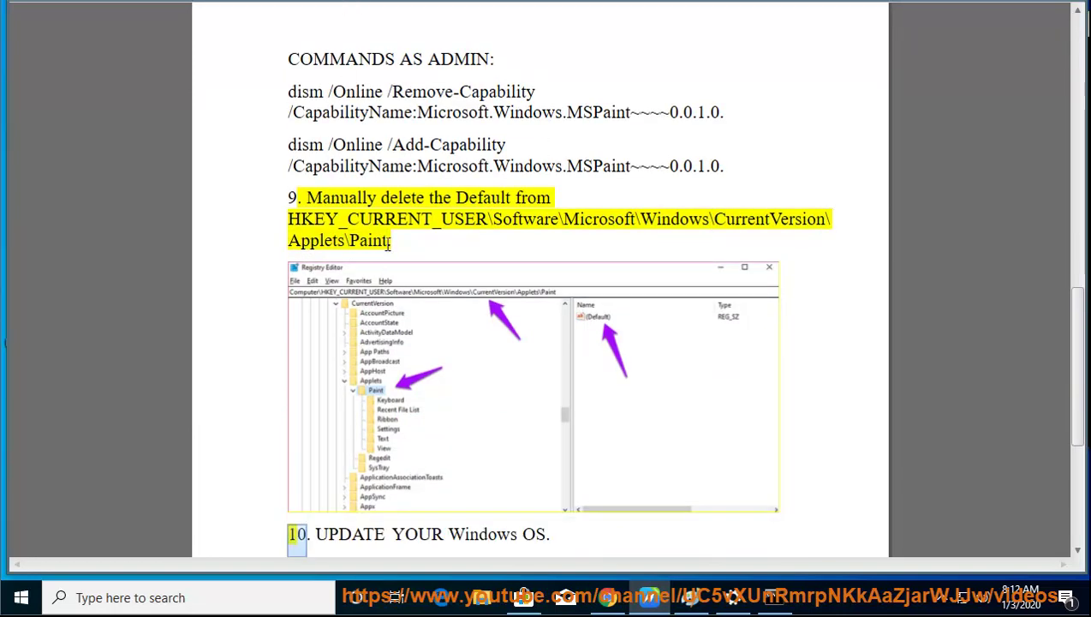
- Copy the HKEY_CURRENT_USER Paint registry path from tip 9 and open Registry Editor through the Run dialog
drag(389, 242, 288, 235)
right_click(297, 226)
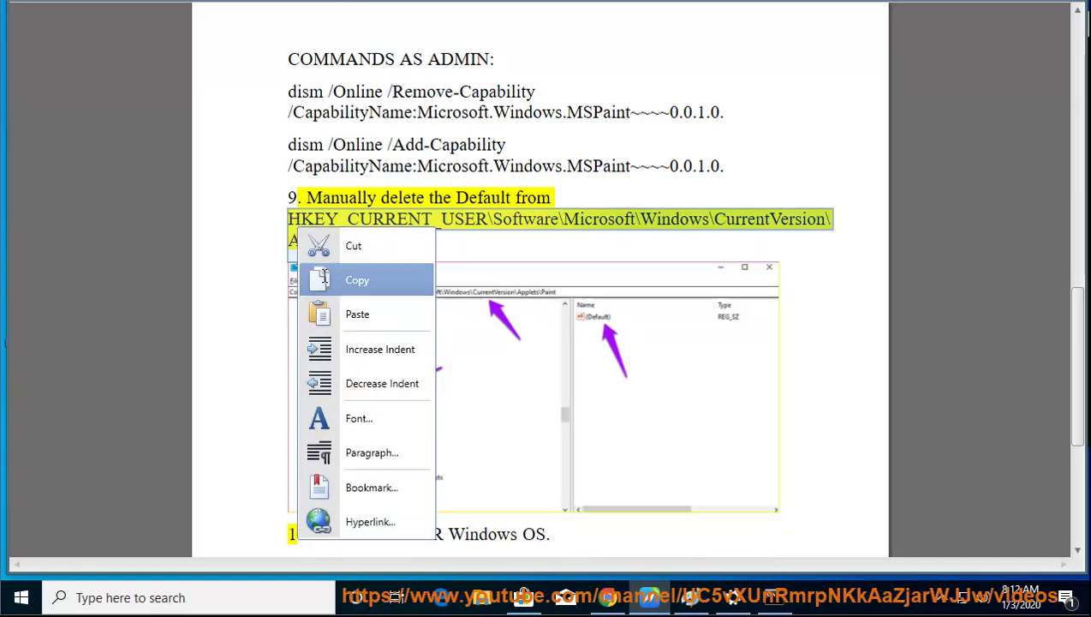
click(328, 276)
key(super+r)
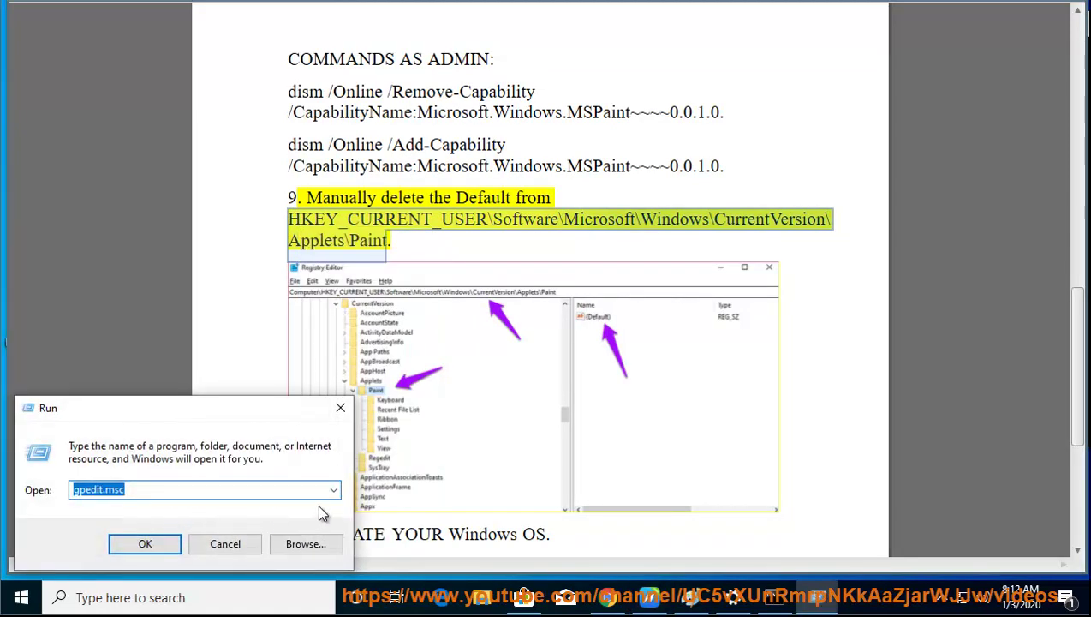
click(333, 489)
click(265, 519)
click(139, 545)
click(381, 377)
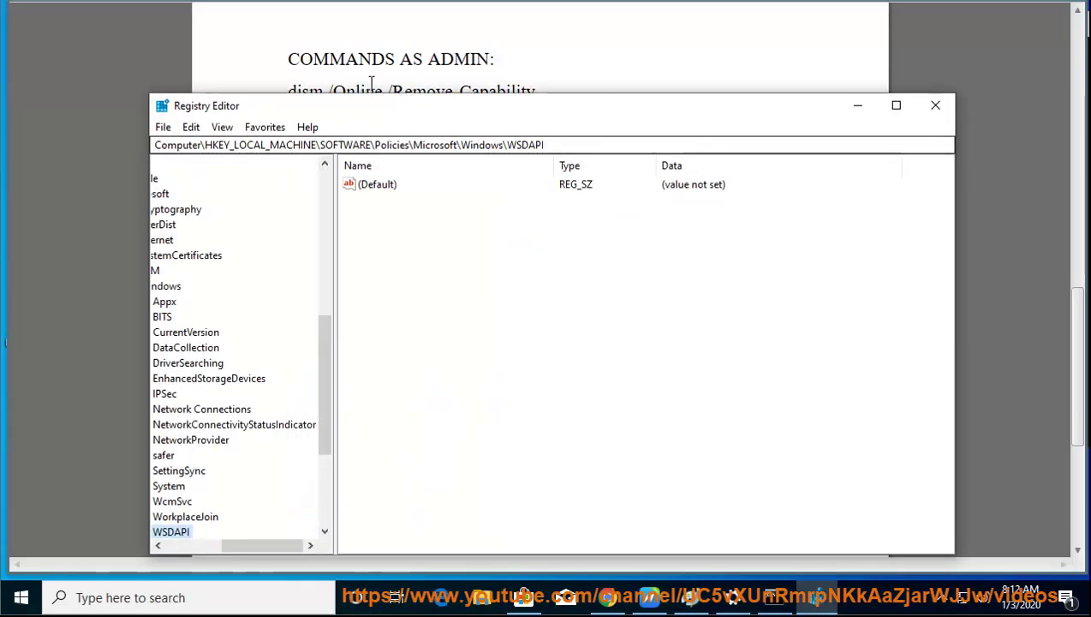
- Go to the copied HKEY_CURRENT_USER\Software\Microsoft\Windows\CurrentVersion\Applets\Paint path in Registry Editor
drag(547, 145, 134, 129)
key(ctrl+v)
key(Return)
- Try to delete the (Default) value of the Paint key, and minimize Registry Editor to return to the document
click(373, 187)
right_click(374, 186)
click(390, 243)
drag(443, 188, 501, 234)
click(805, 305)
click(856, 105)
click(535, 196)
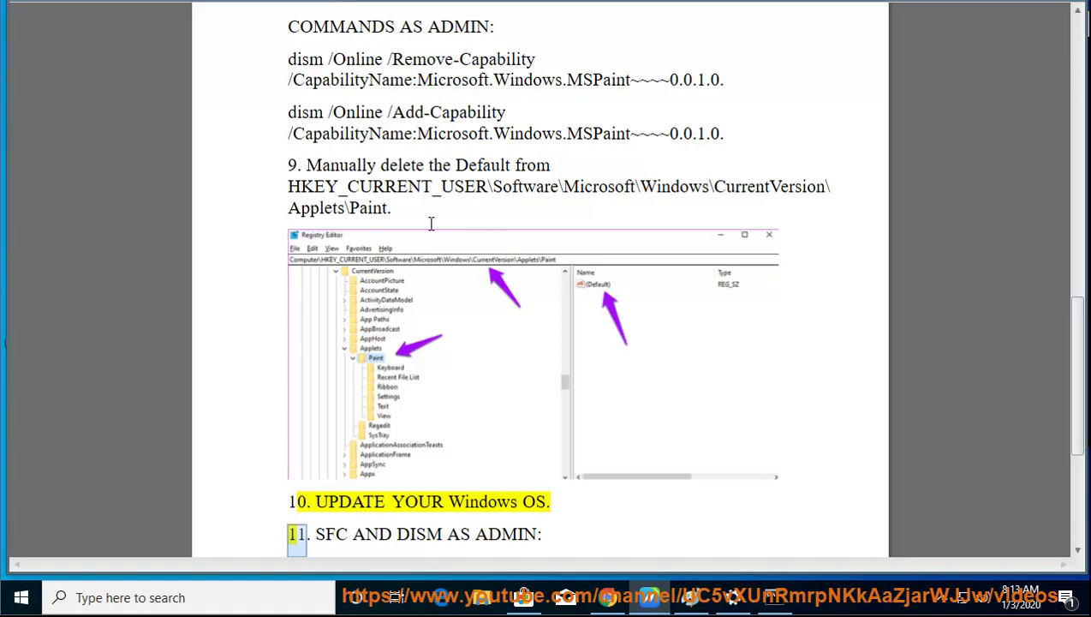
- Switch to Settings, open the Windows Update page under Update & Security for tip 10, and close Settings
click(732, 597)
click(260, 49)
scroll(642, 377, down, 5)
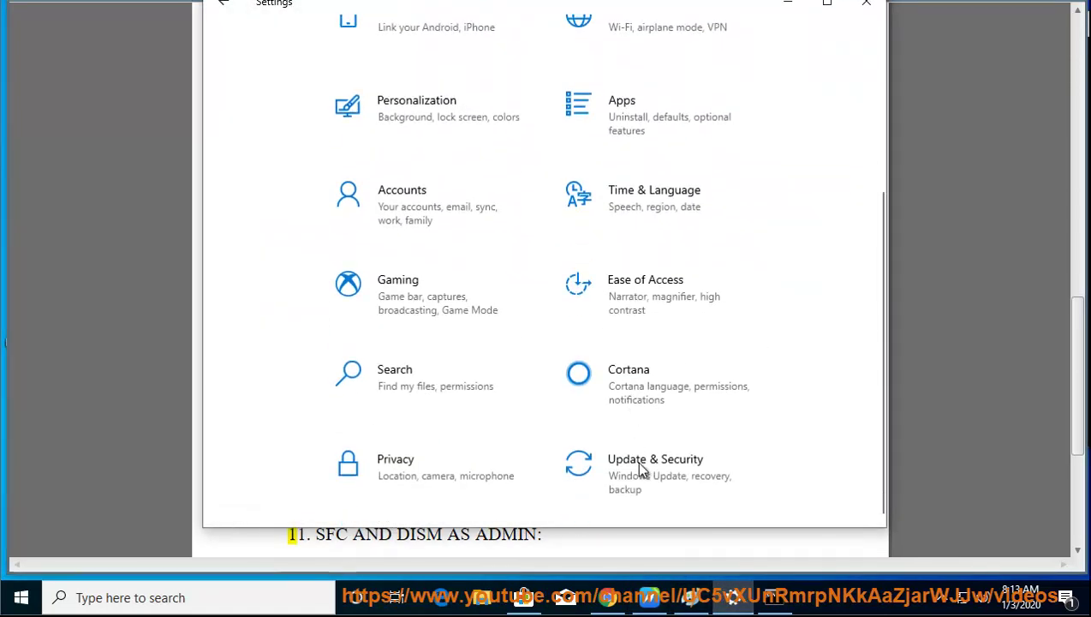
click(637, 470)
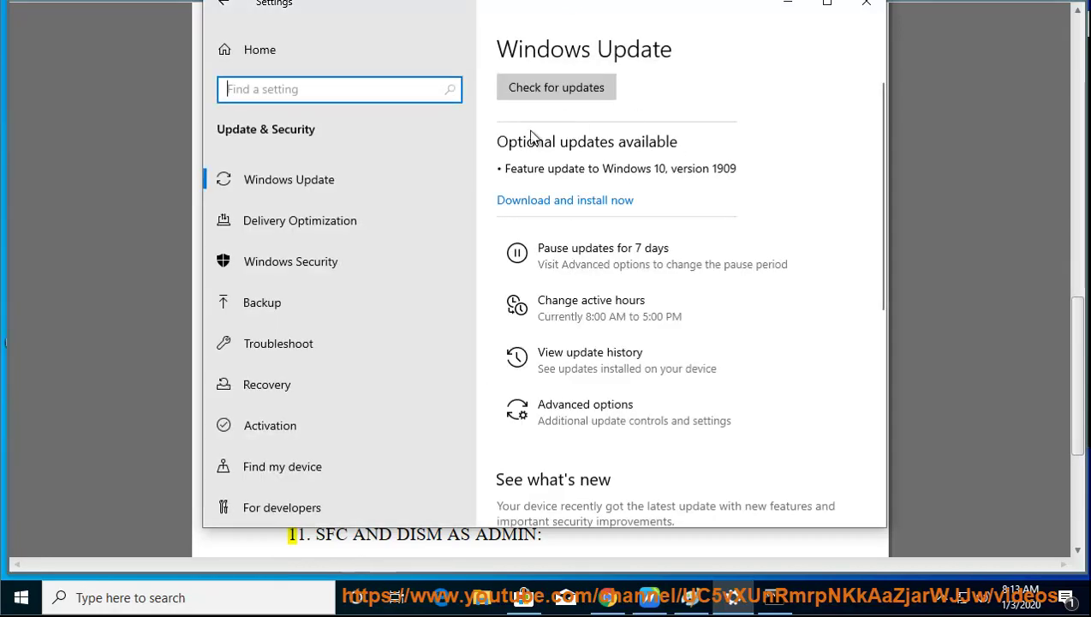
click(867, 6)
click(736, 402)
click(458, 86)
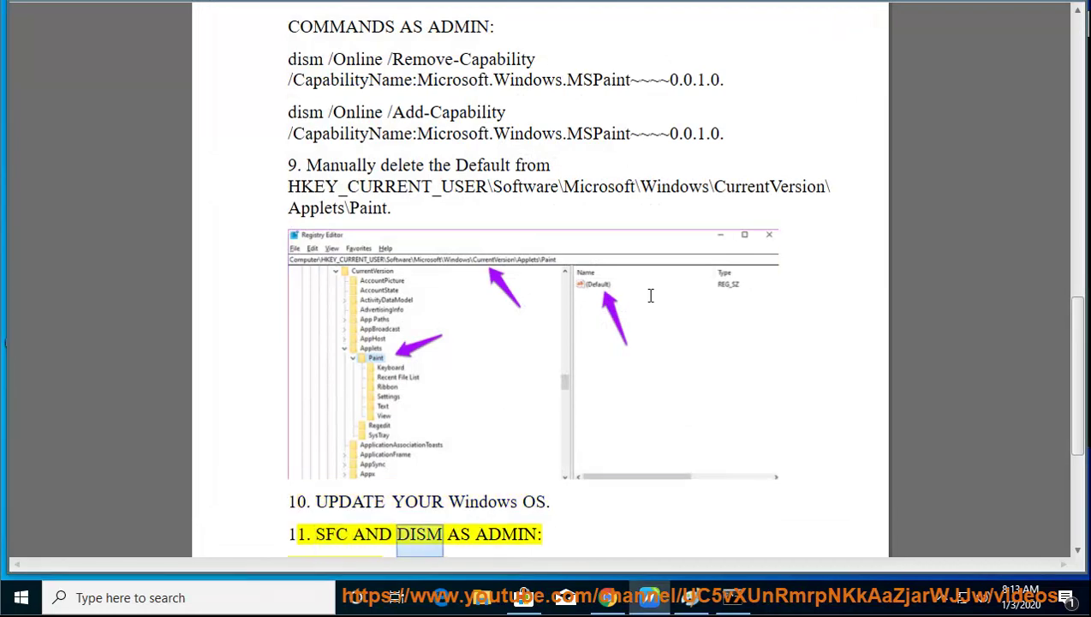
- Show the elevated Command Prompt for tip 11's SFC and DISM commands, and return to the document at tip 12
scroll(656, 294, down, 3)
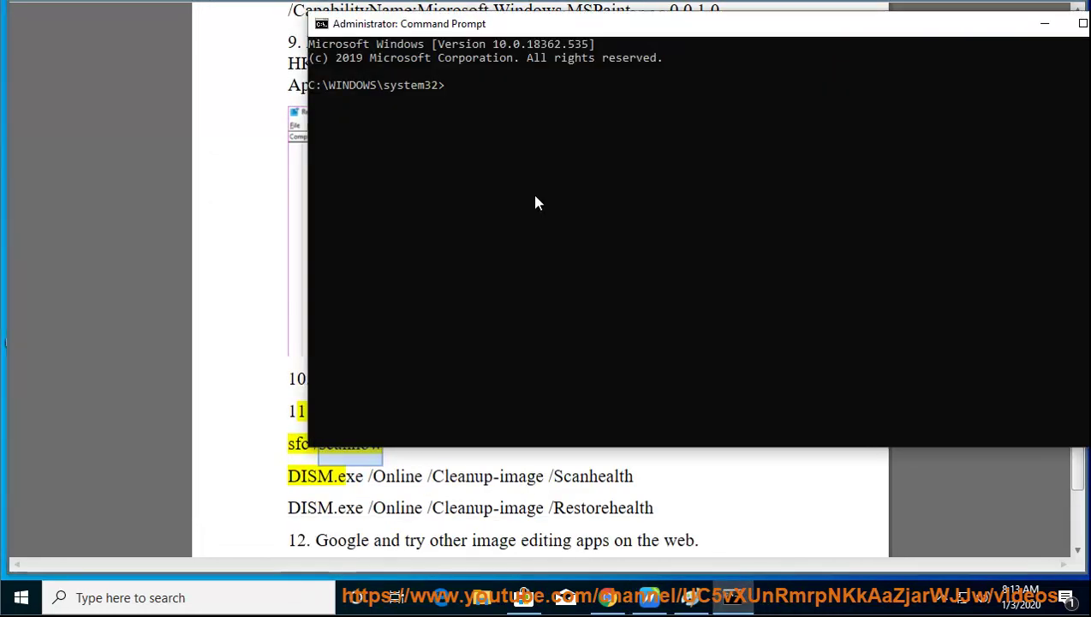
click(478, 455)
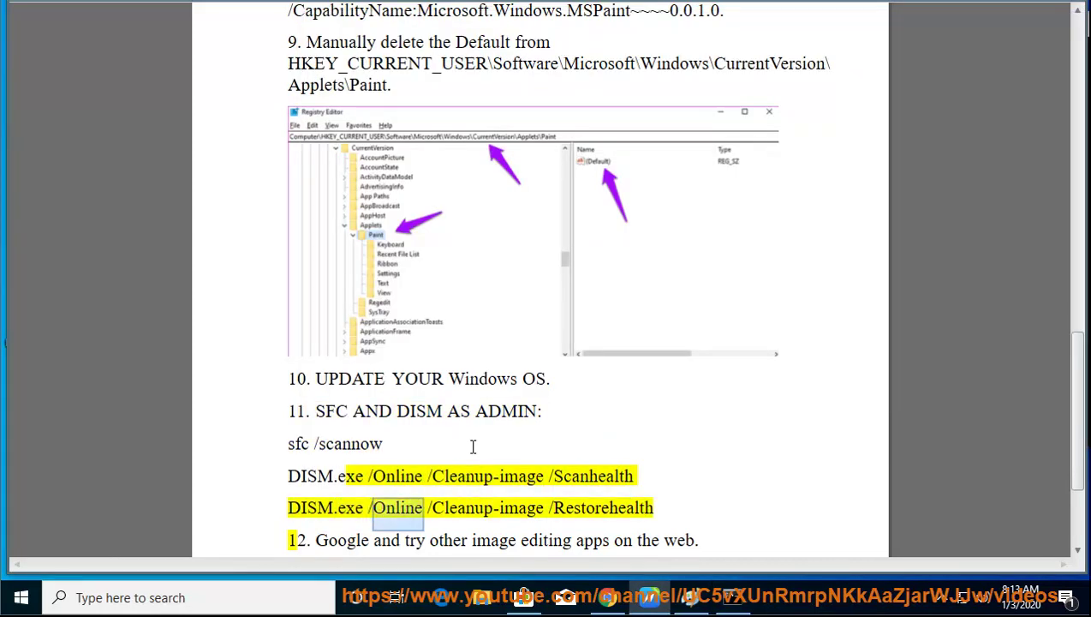
scroll(648, 388, down, 1)
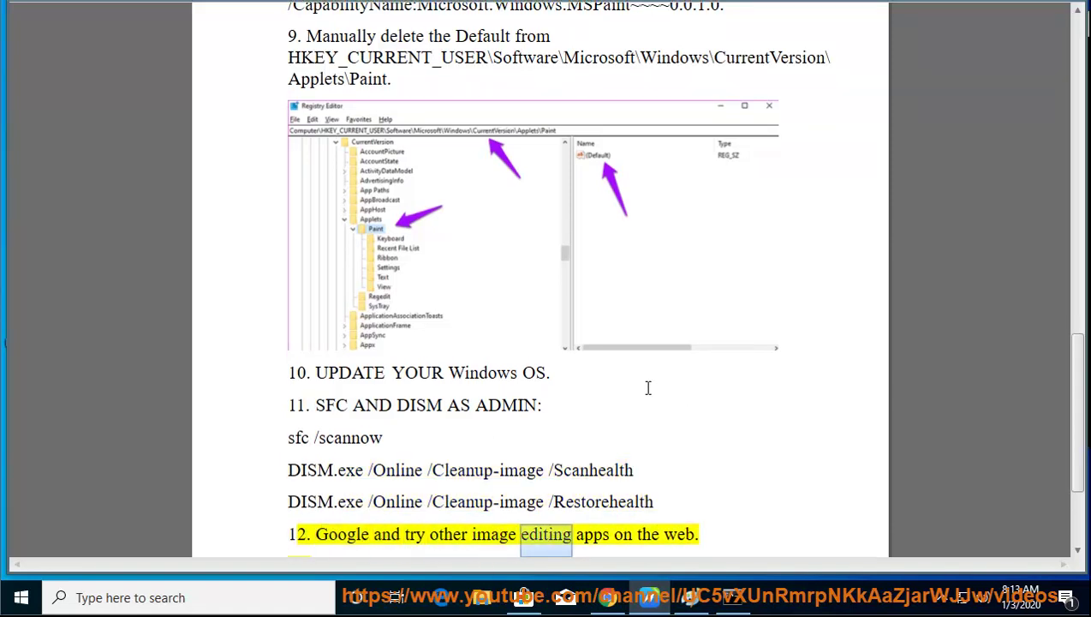